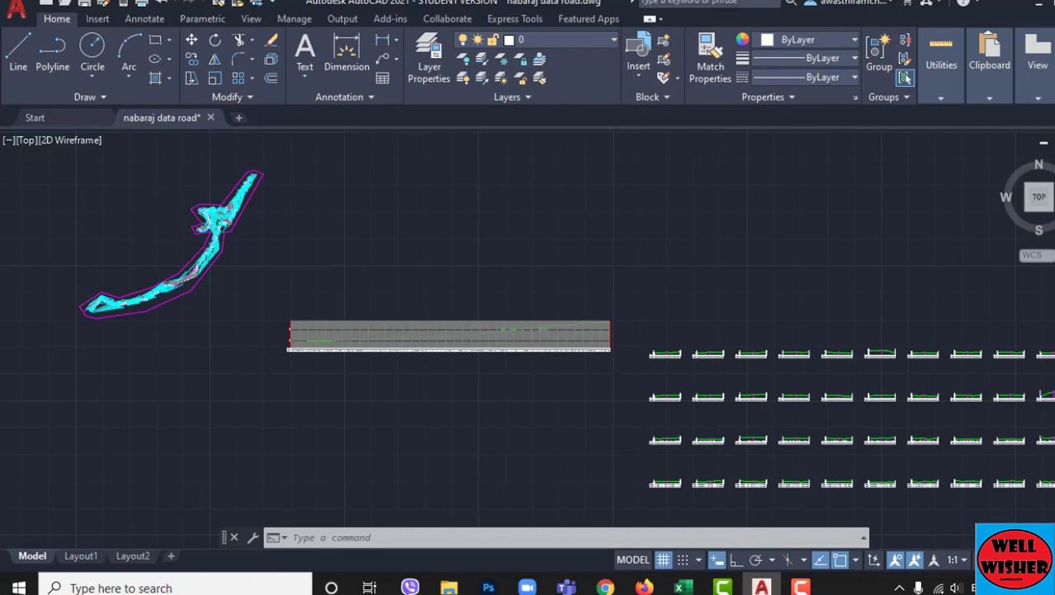
Step: Zoom around the road drawing, then open Plot – Model from the application menu's Print > Plot
scroll(191, 185, up, 4)
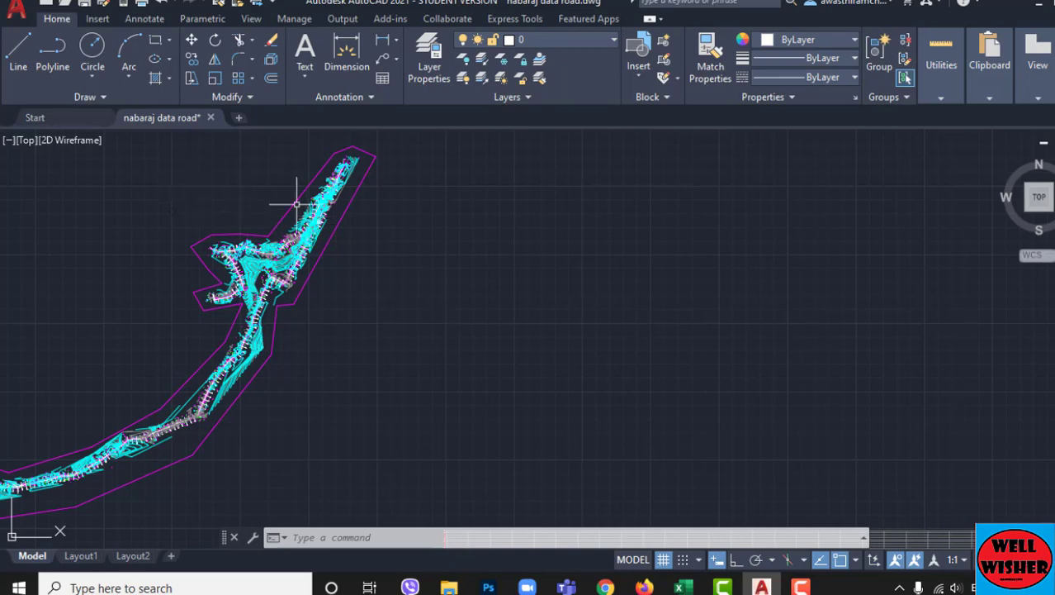
scroll(331, 165, up, 2)
scroll(330, 153, up, 2)
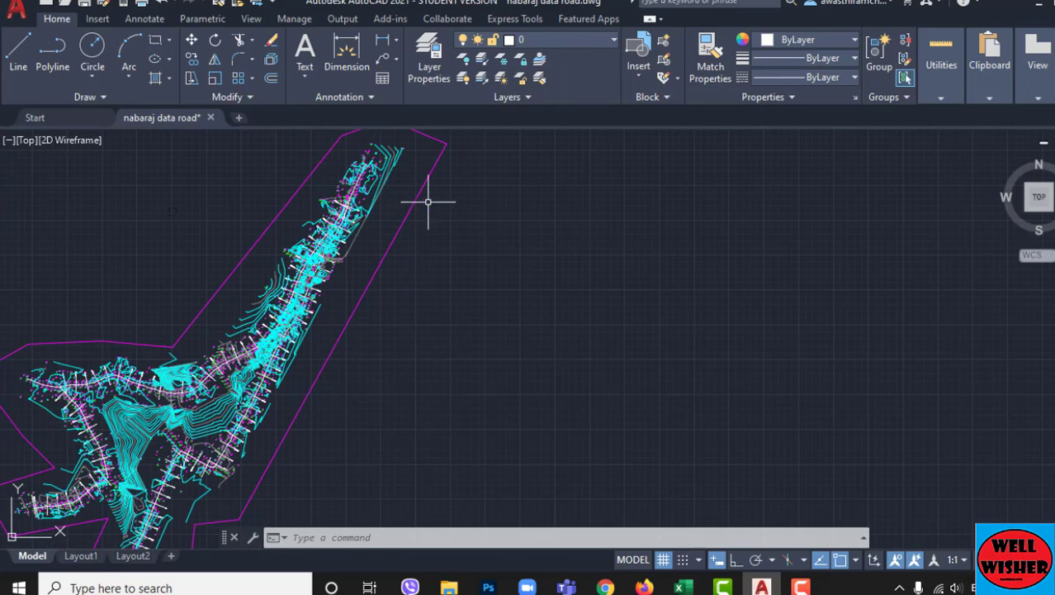
scroll(438, 209, down, 2)
scroll(450, 214, down, 2)
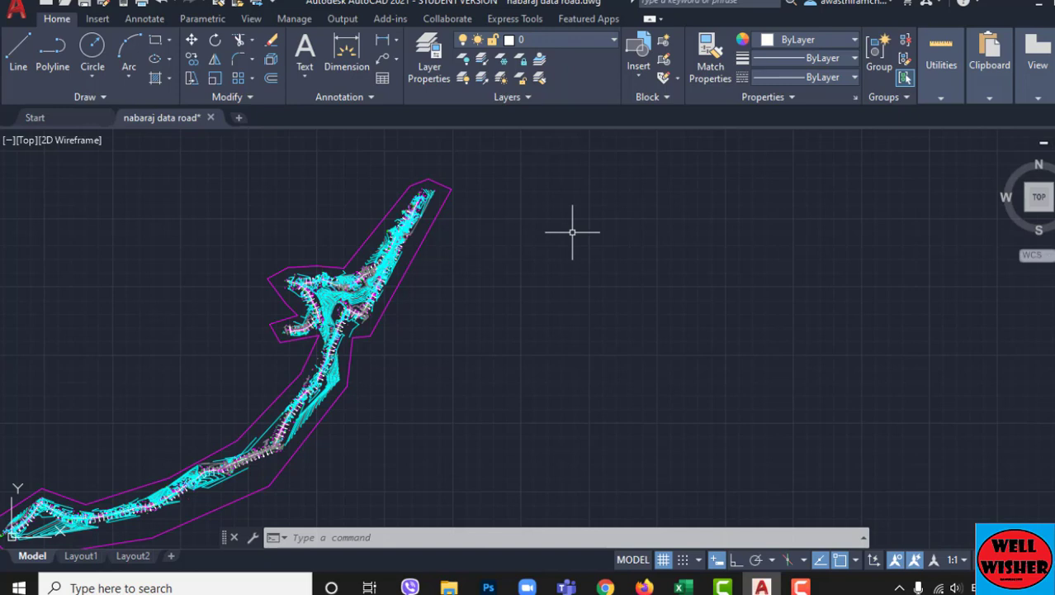
scroll(572, 232, down, 1)
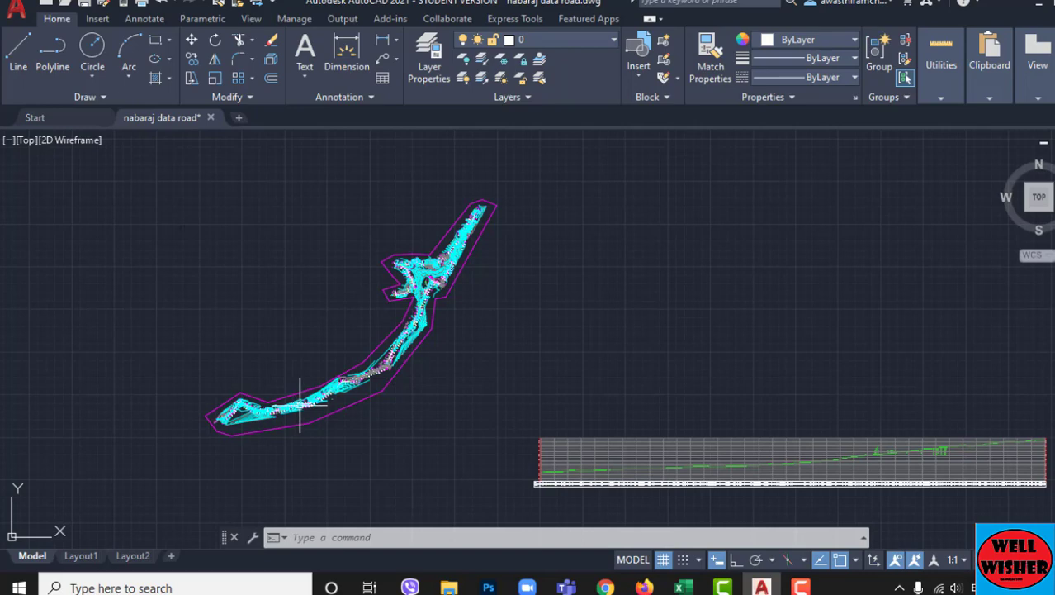
scroll(300, 405, up, 1)
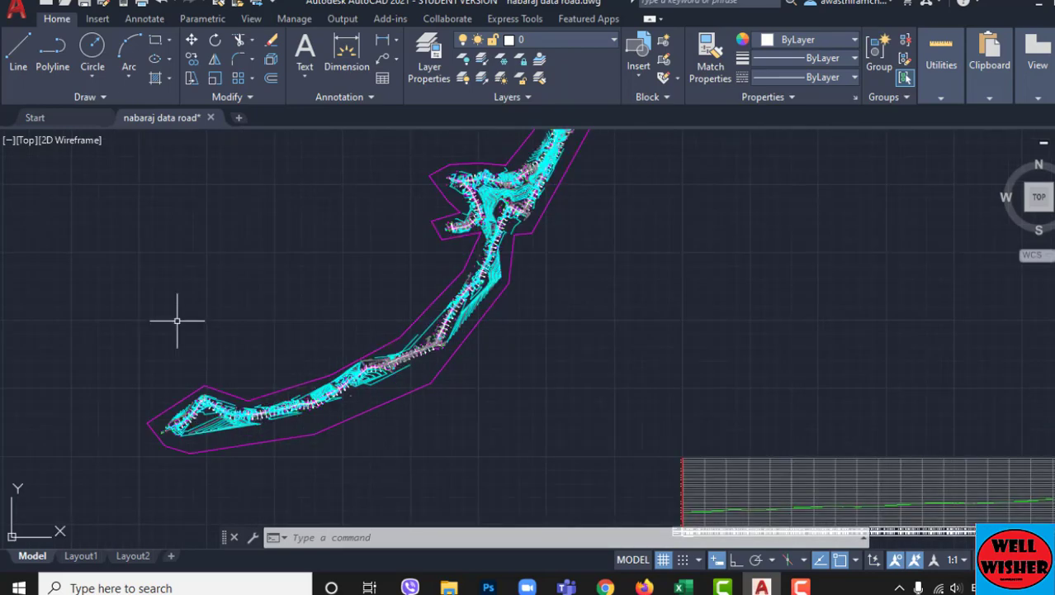
scroll(177, 321, down, 1)
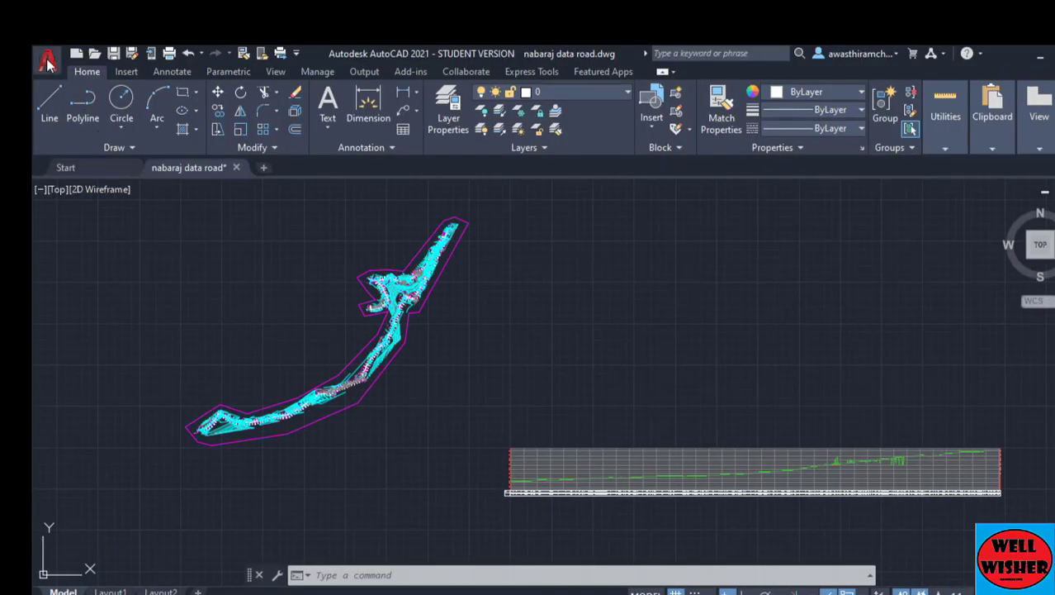
click(47, 60)
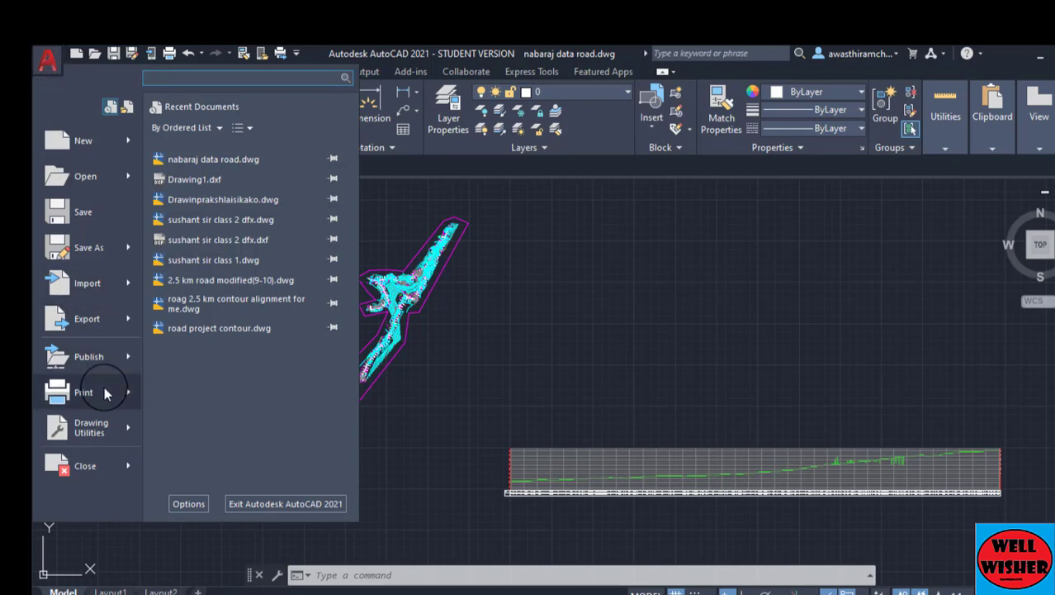
mouse_move(84, 393)
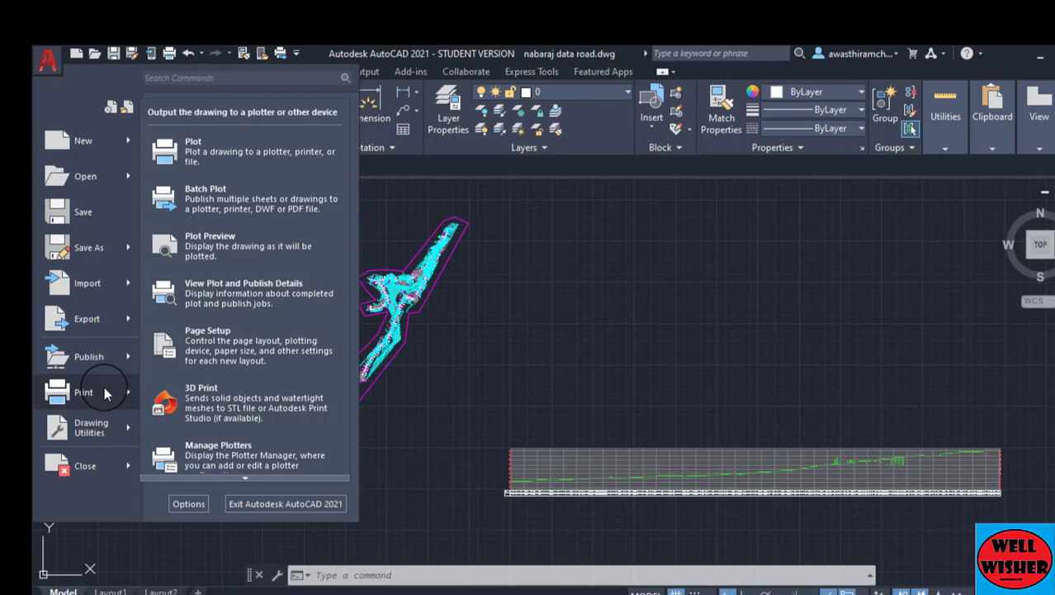
click(105, 394)
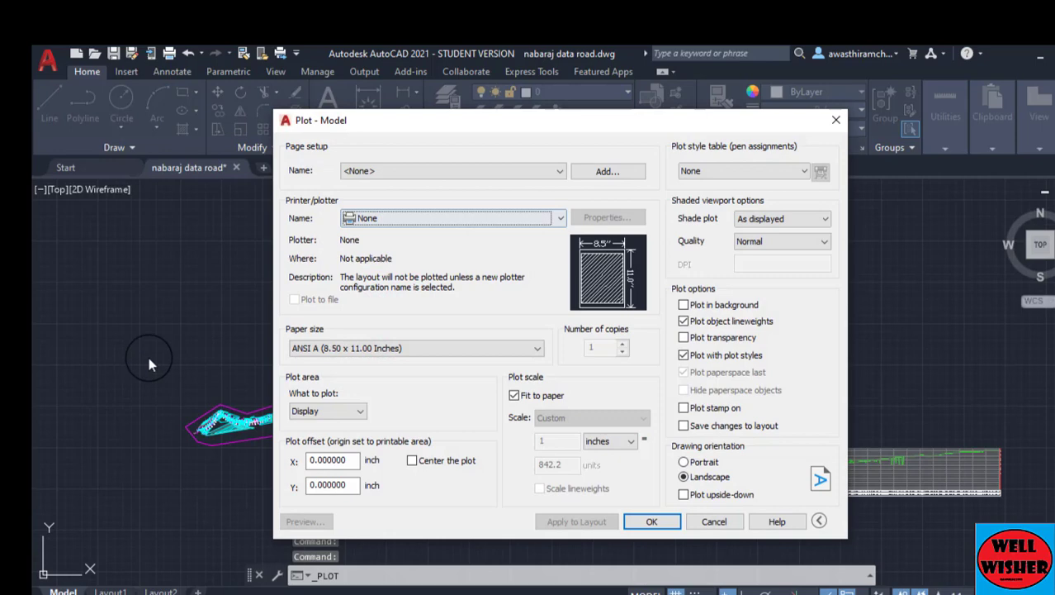
Step: Select the AutoCAD PDF (High Quality Print).pc3 plotter with ISO A1 (841 x 594 mm) paper
drag(514, 128, 485, 99)
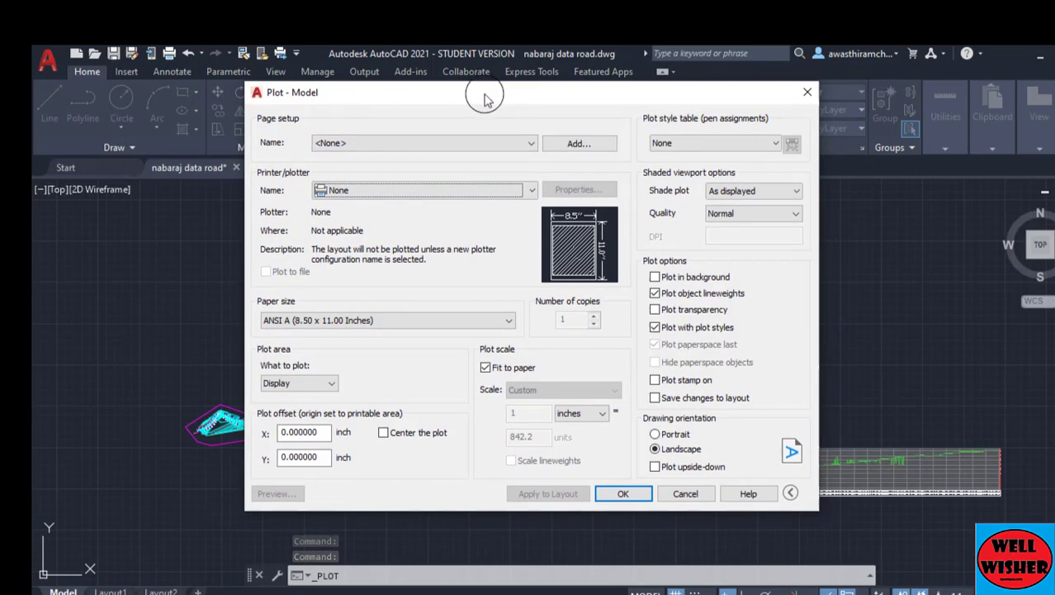
click(533, 193)
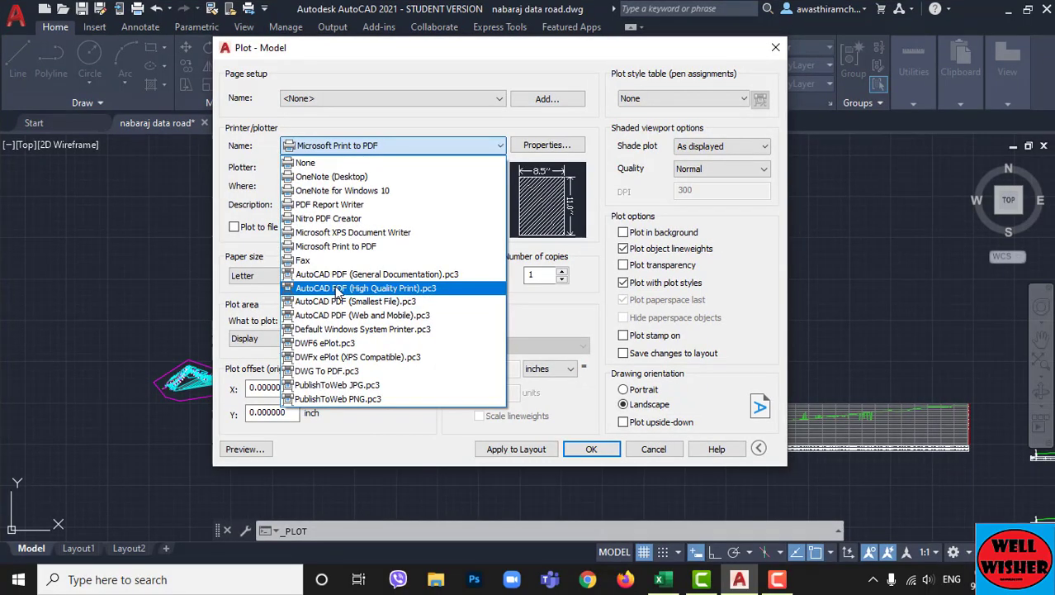
click(336, 288)
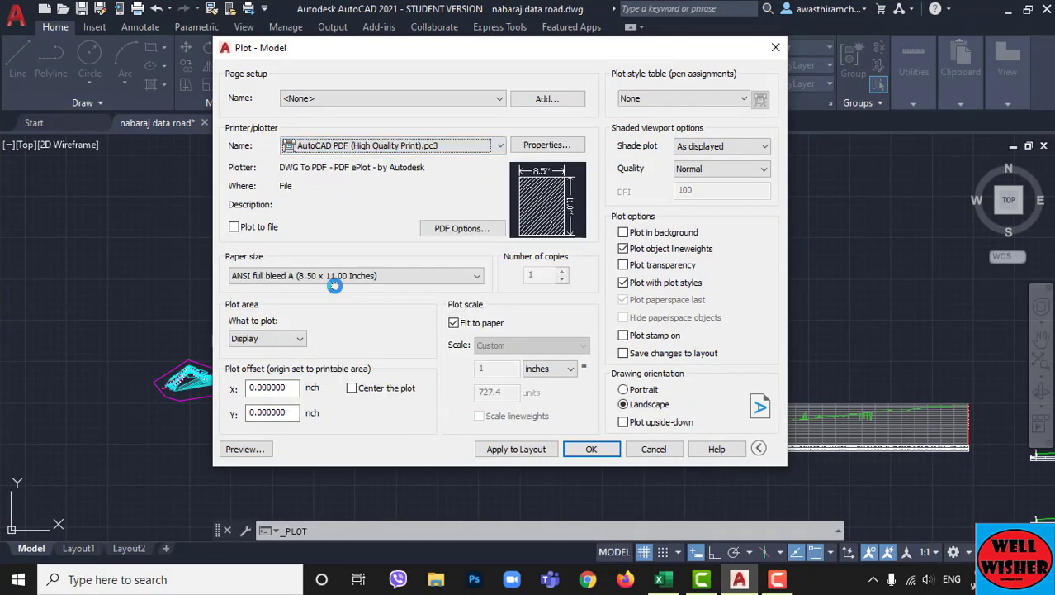
click(466, 281)
scroll(372, 355, down, 5)
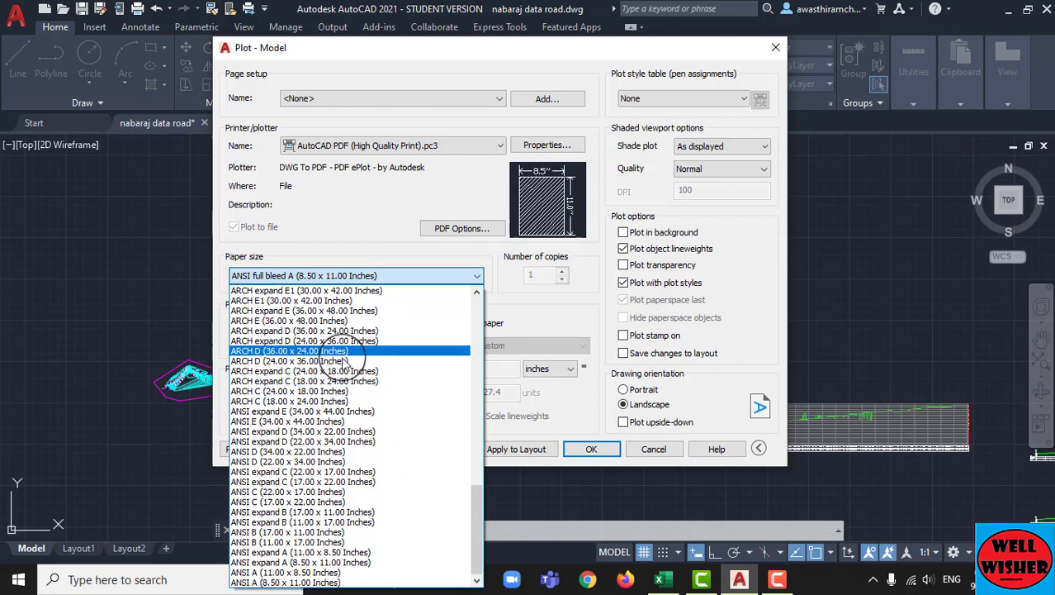
scroll(337, 376, up, 3)
scroll(334, 385, up, 3)
key(Up)
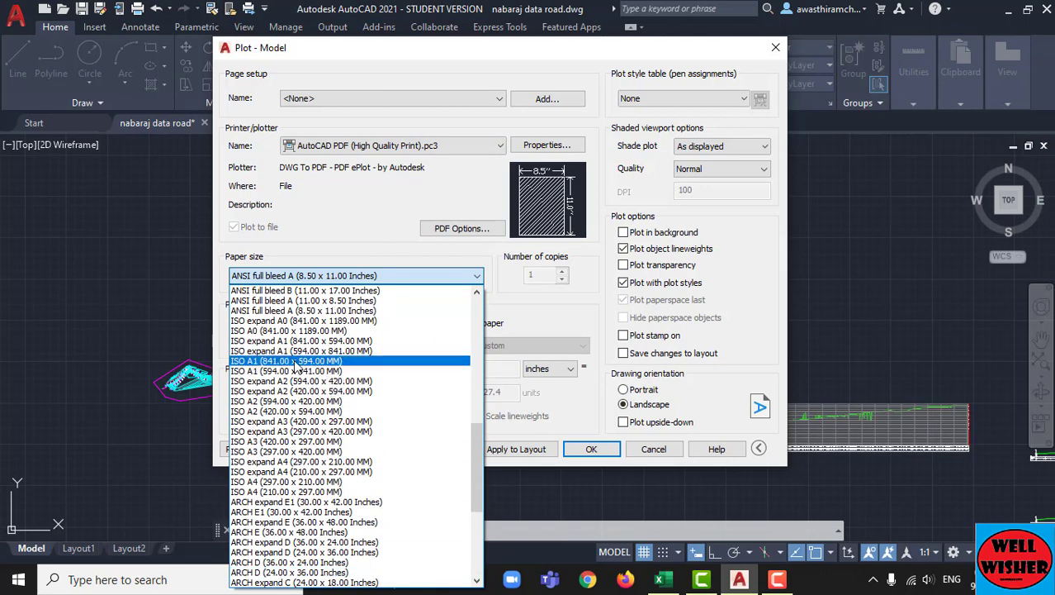
click(298, 362)
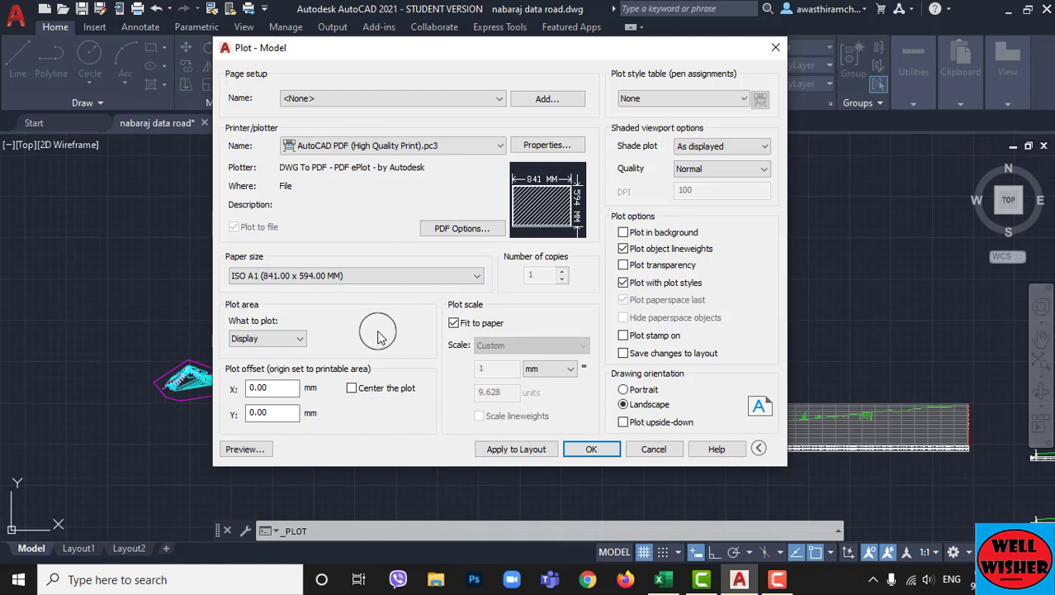
click(299, 337)
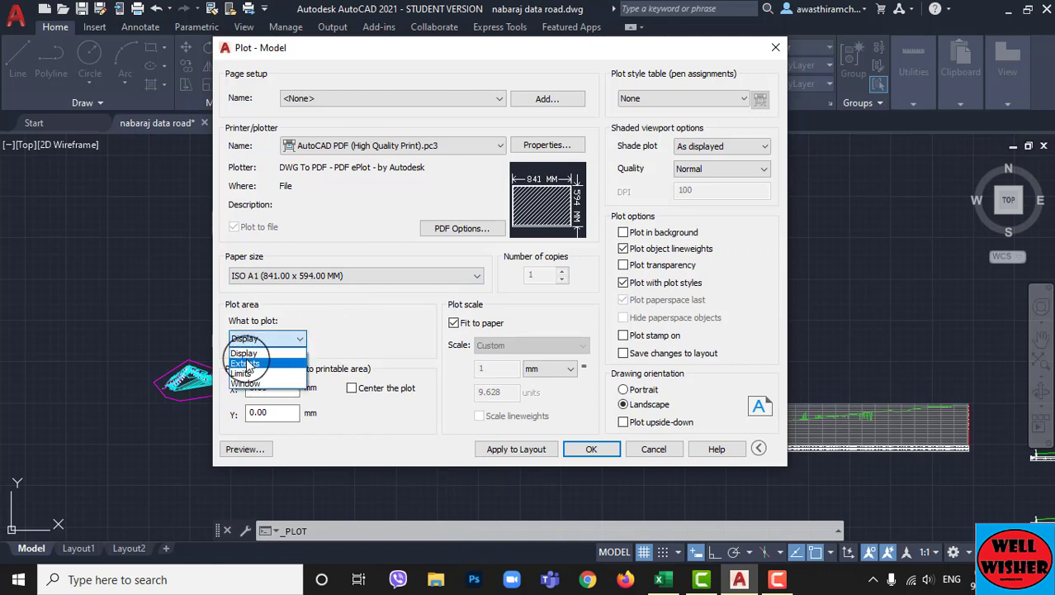
key(Down)
key(Down)
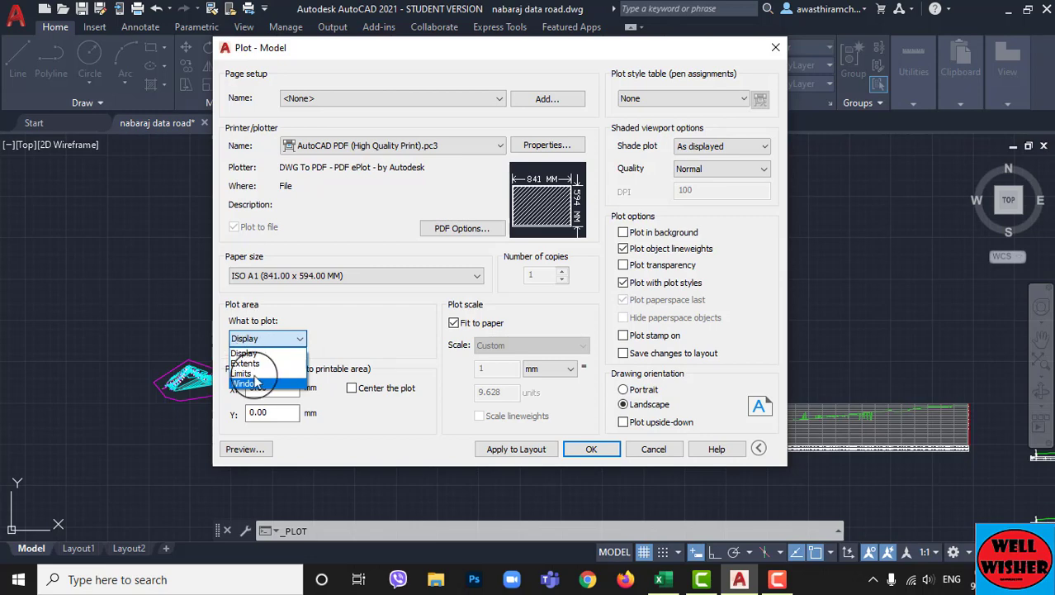
Step: Switch What to plot to Window and frame the road alignment plan with two corners
click(248, 383)
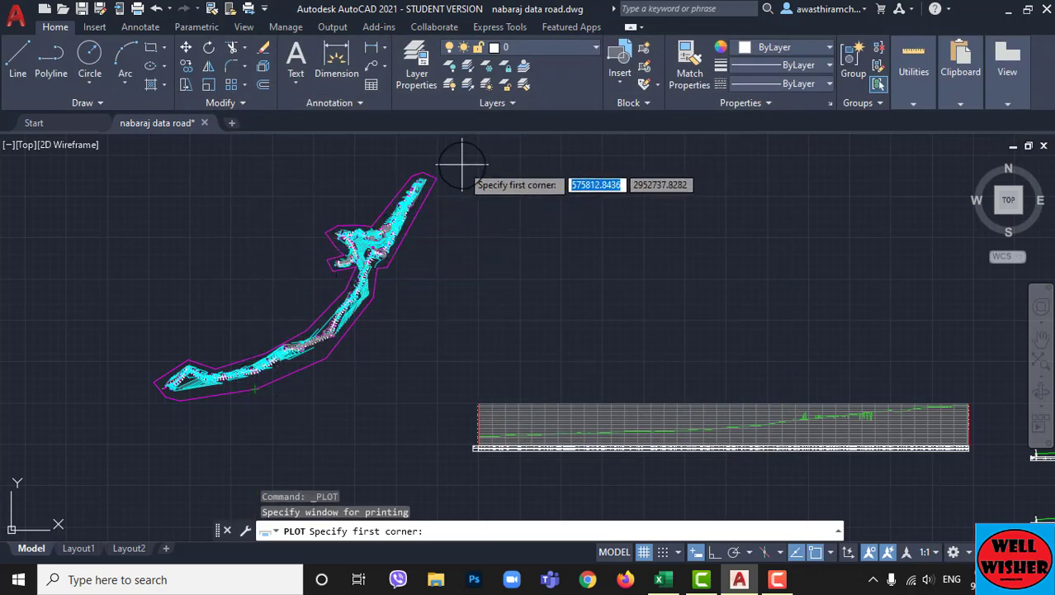
click(462, 163)
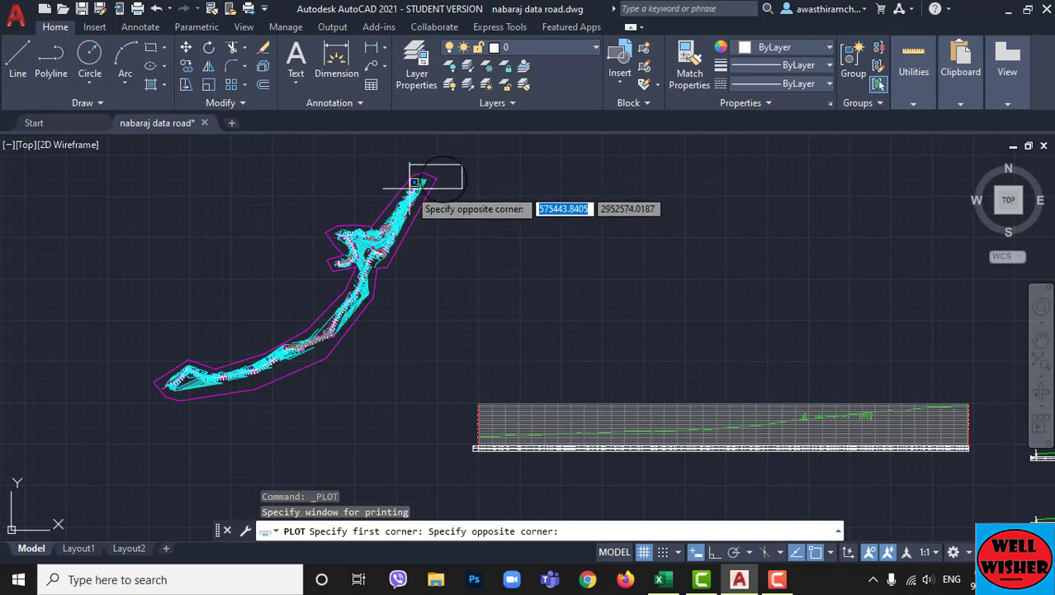
click(128, 420)
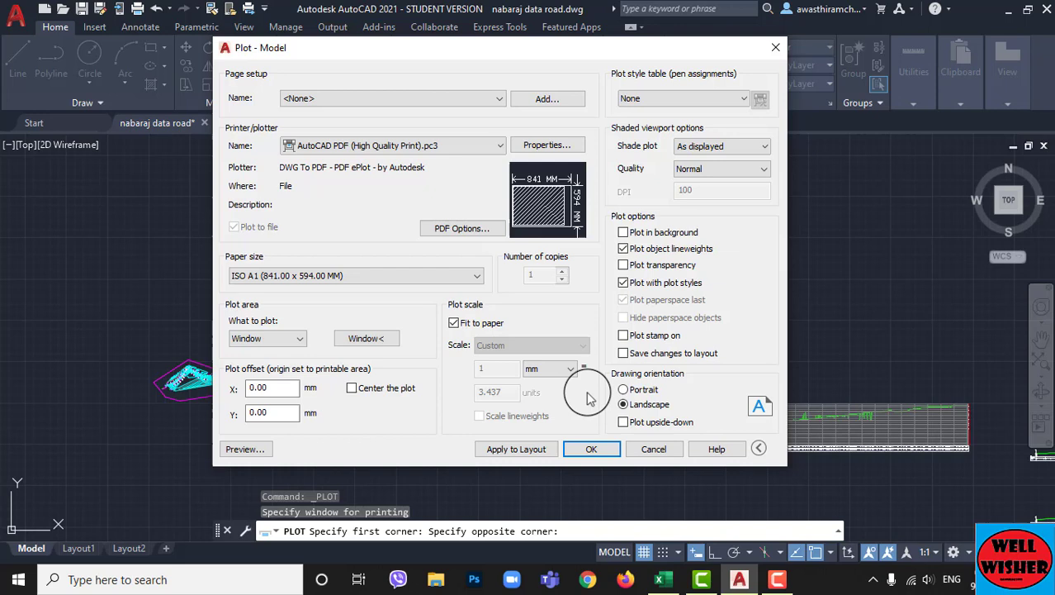
Step: Keep landscape, center the plot, and replace Fit to paper with a fixed 1:4 scale
click(624, 389)
click(624, 405)
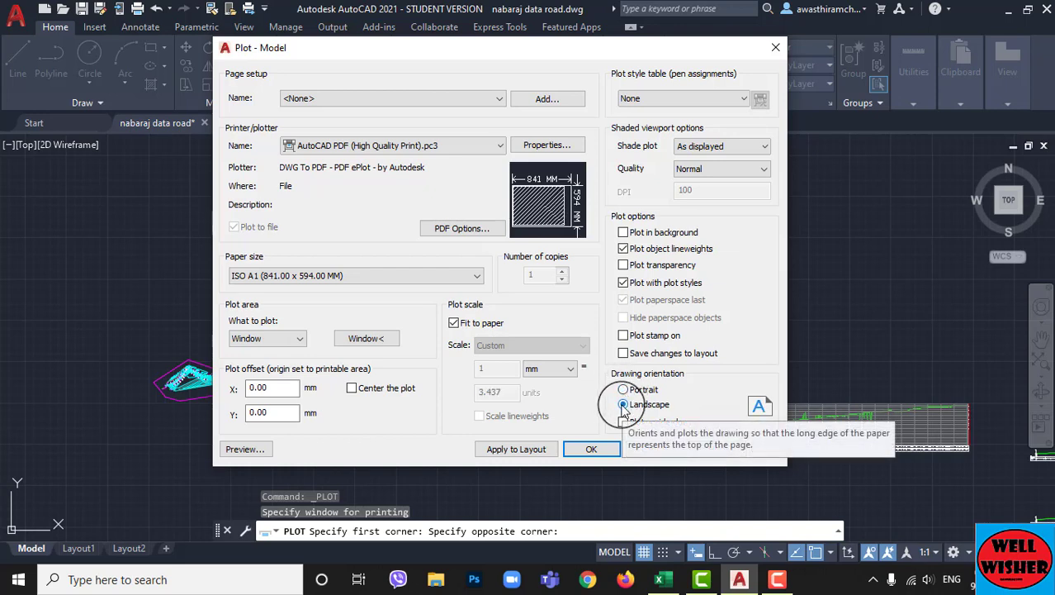
click(352, 388)
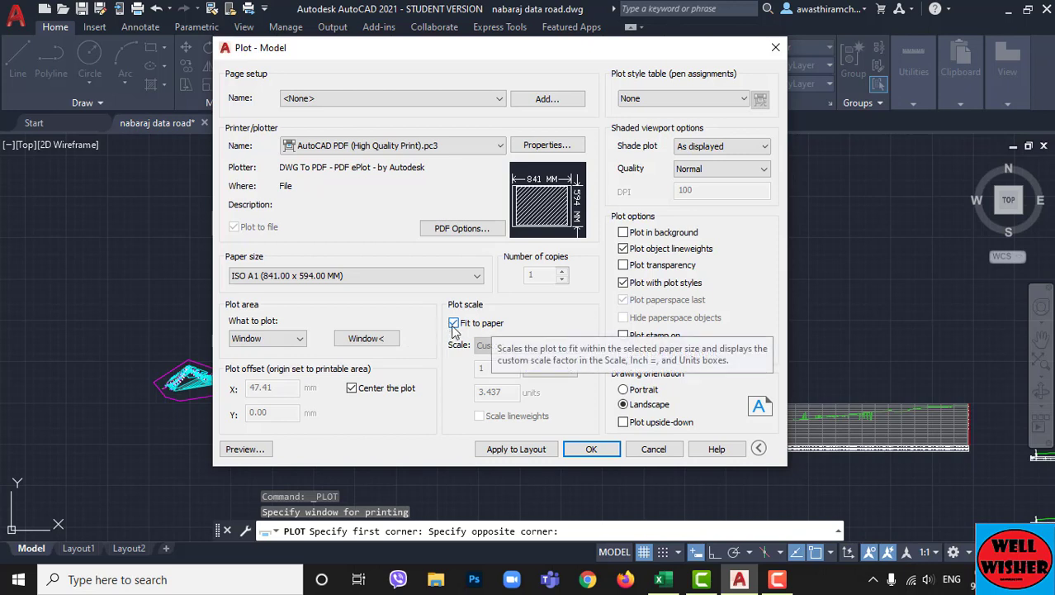
click(454, 325)
click(583, 347)
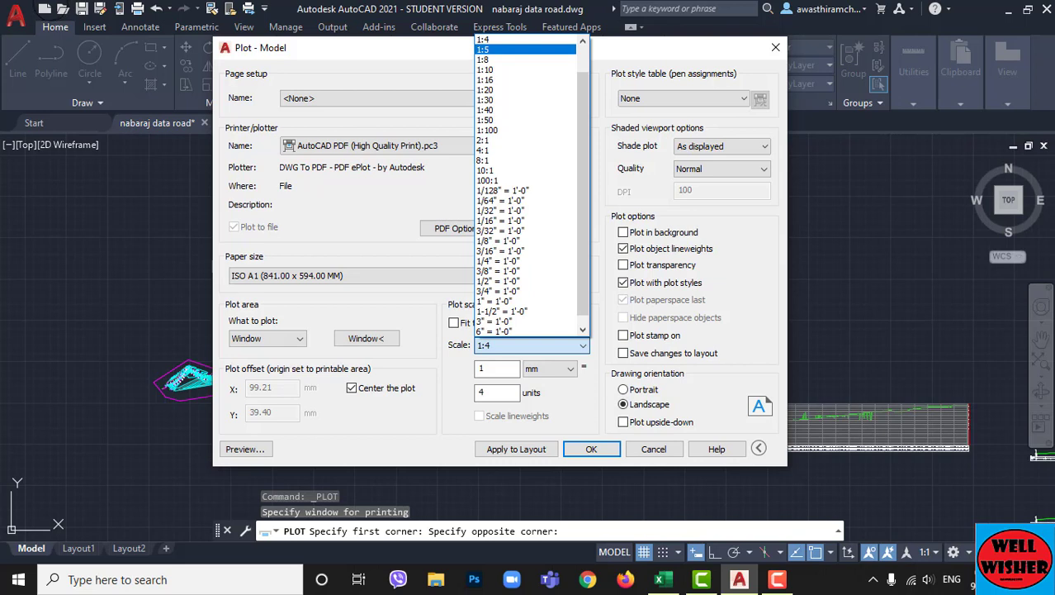
key(Up)
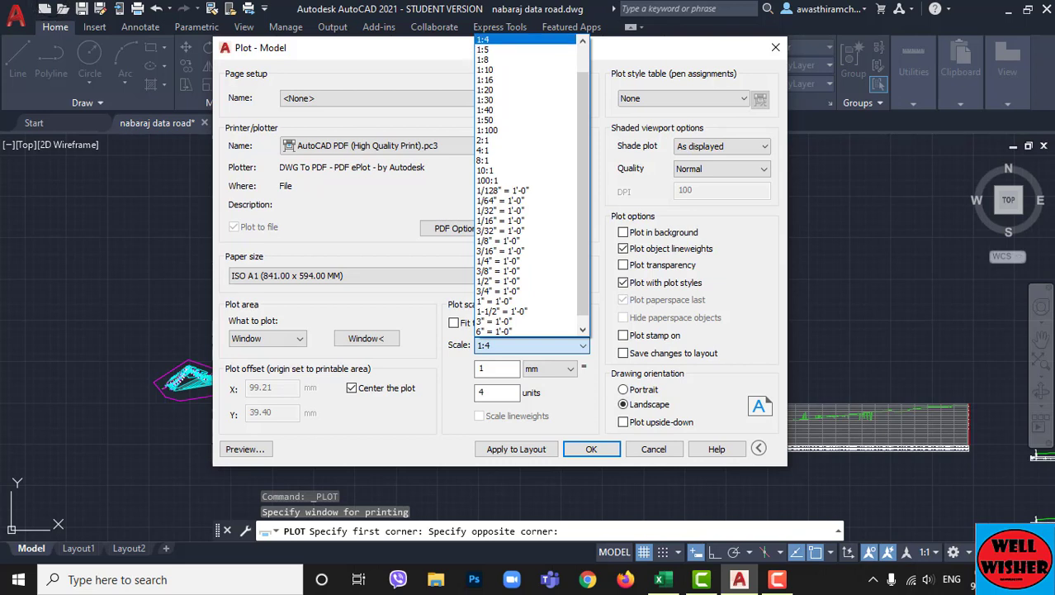
key(Return)
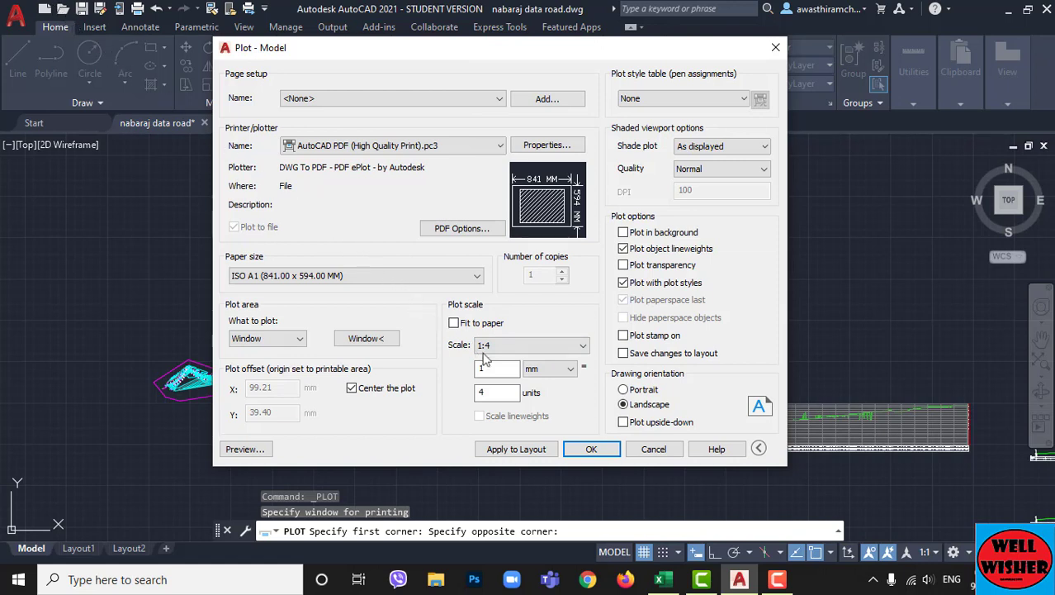
Step: Assign the monochrome.ctb plot style table to all layouts
click(748, 99)
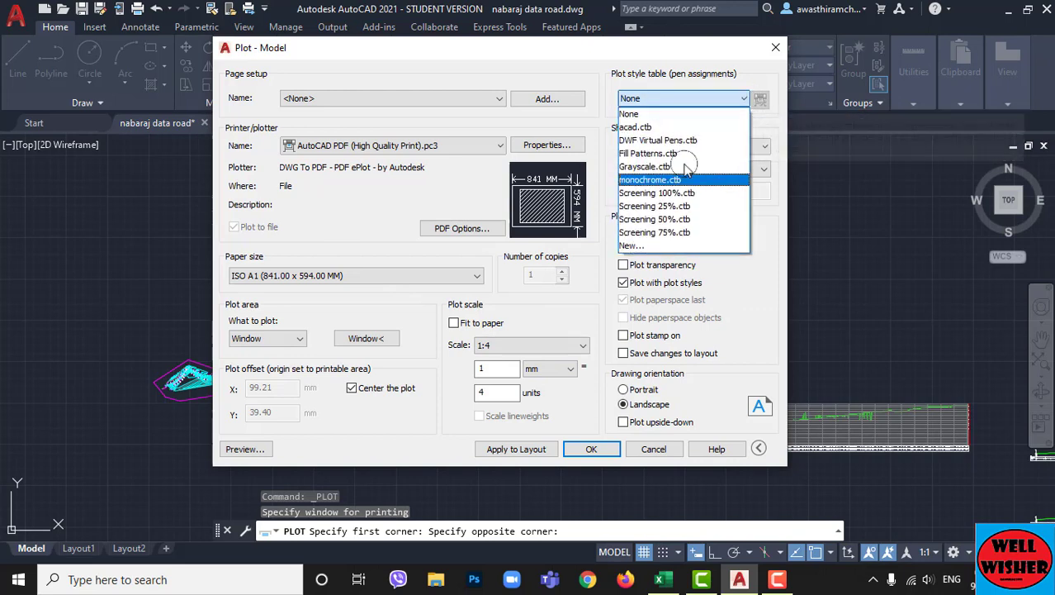
click(669, 179)
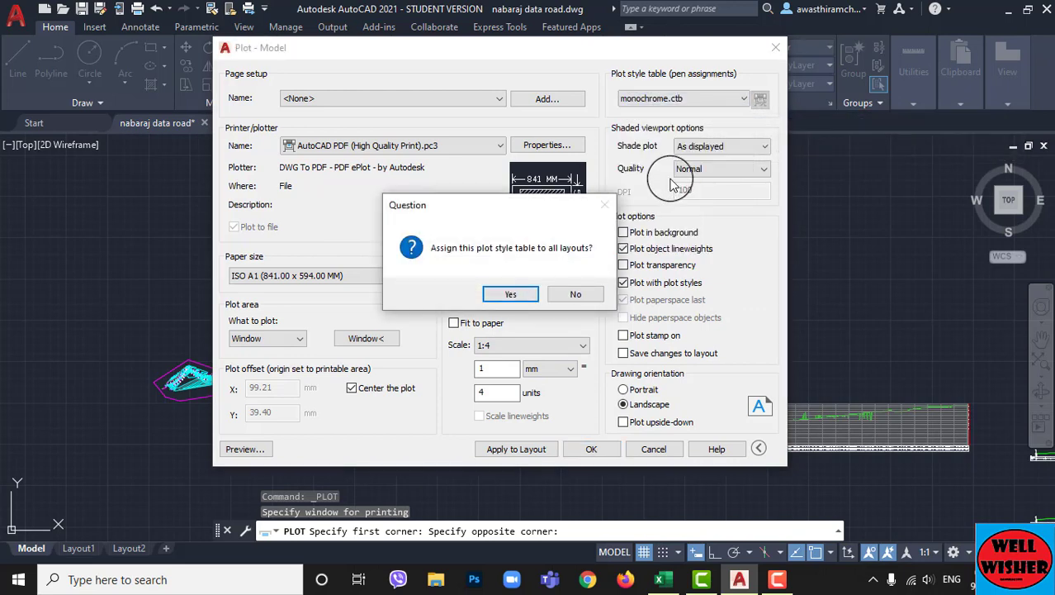
click(516, 295)
click(516, 294)
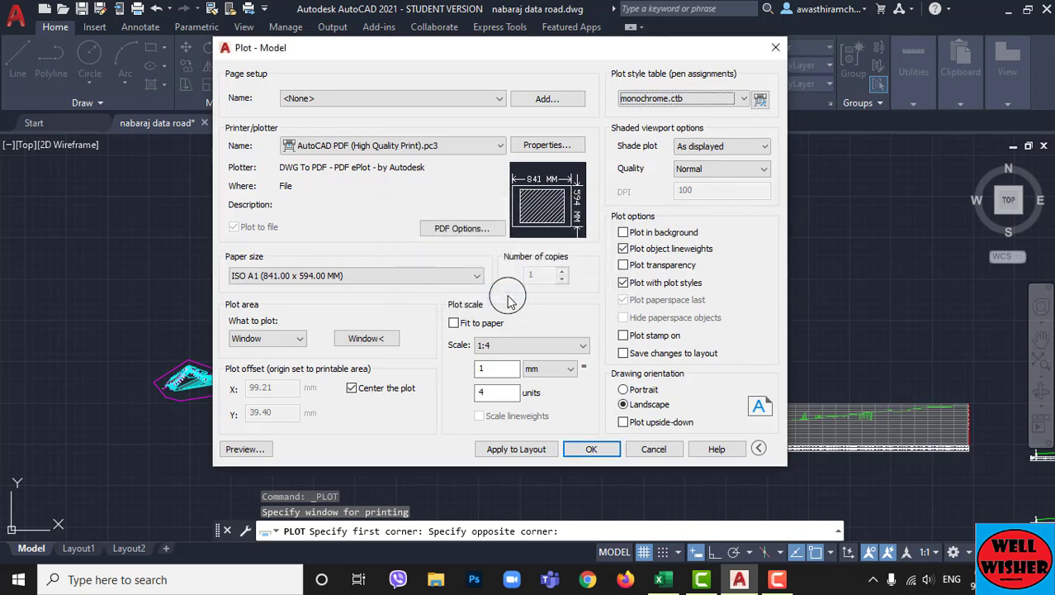
Step: Set shaded plot quality to Custom (300 DPI), apply to layout, and start plotting
click(761, 170)
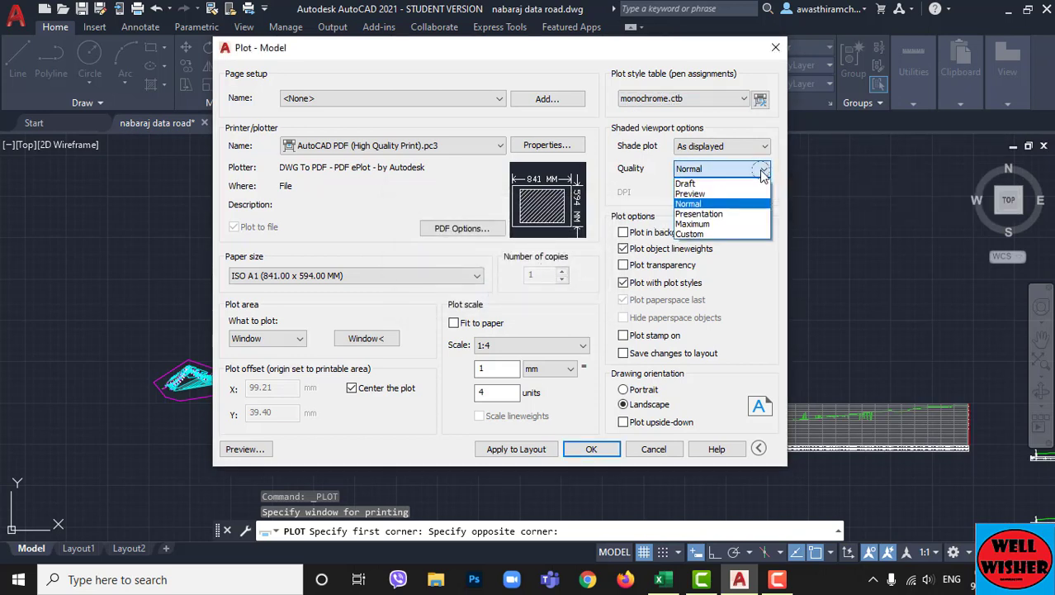
click(716, 234)
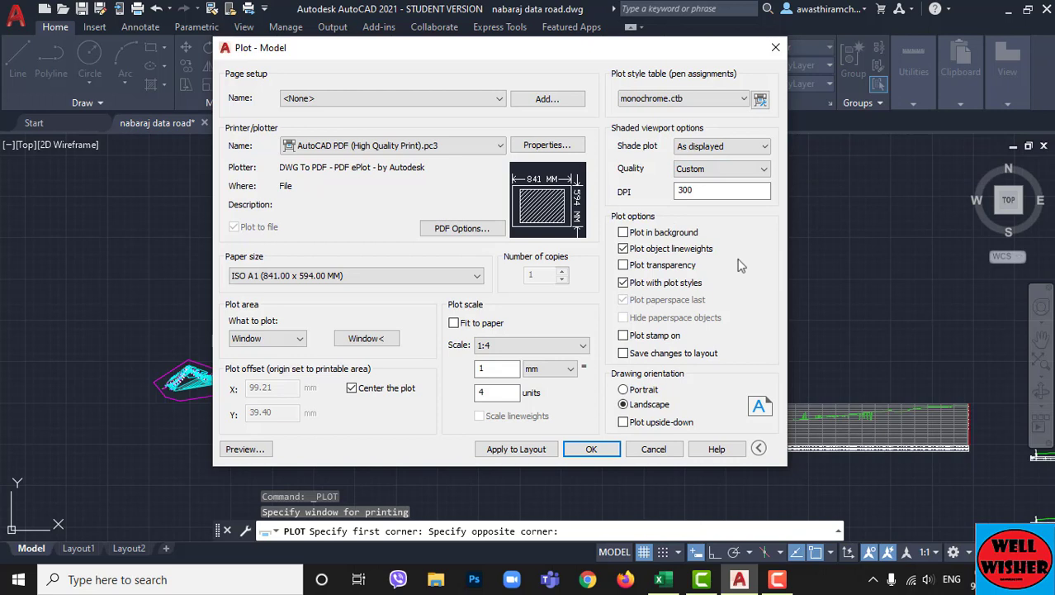
click(514, 452)
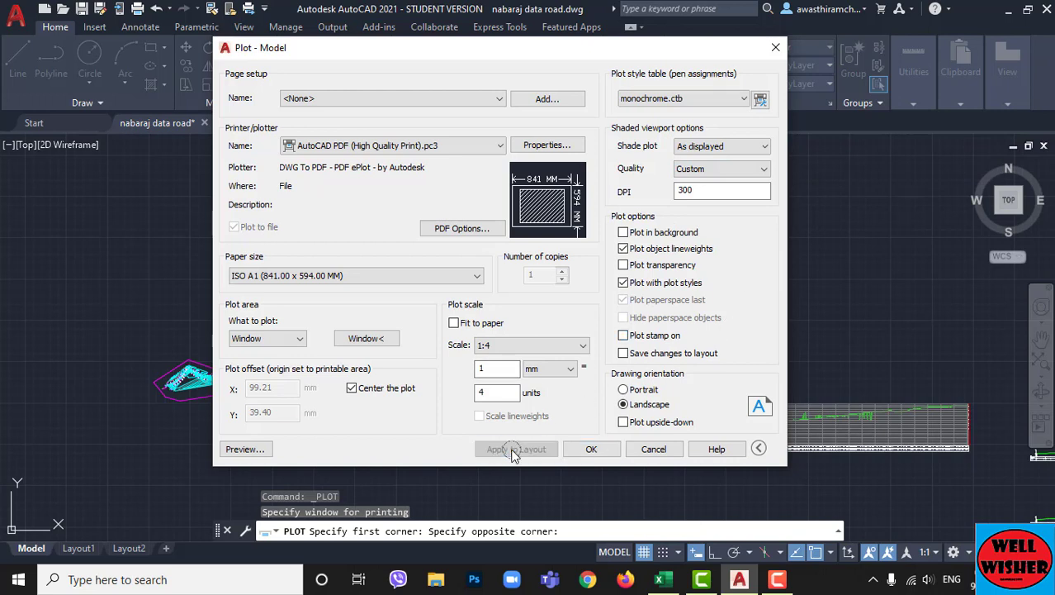
click(591, 453)
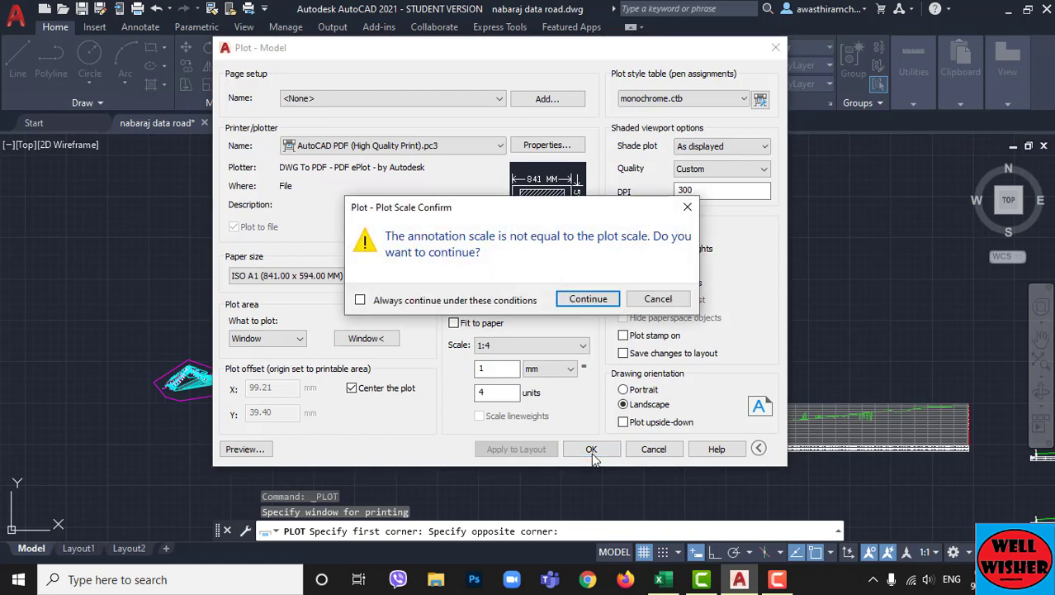
Step: Continue past the scale warning and save nabaraj data road-Model.pdf in the Autocad folder
click(586, 300)
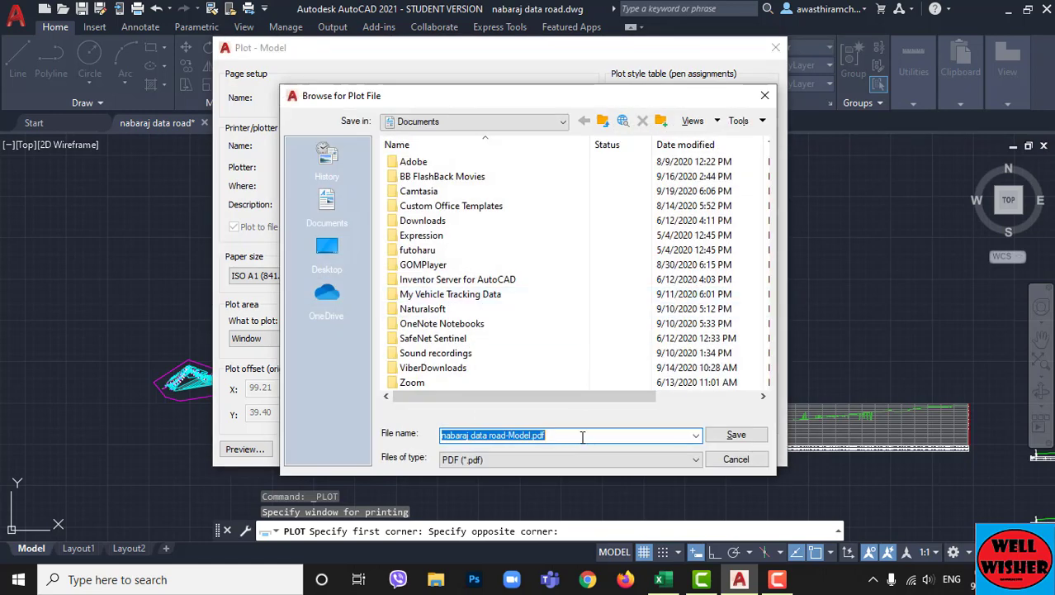
click(475, 122)
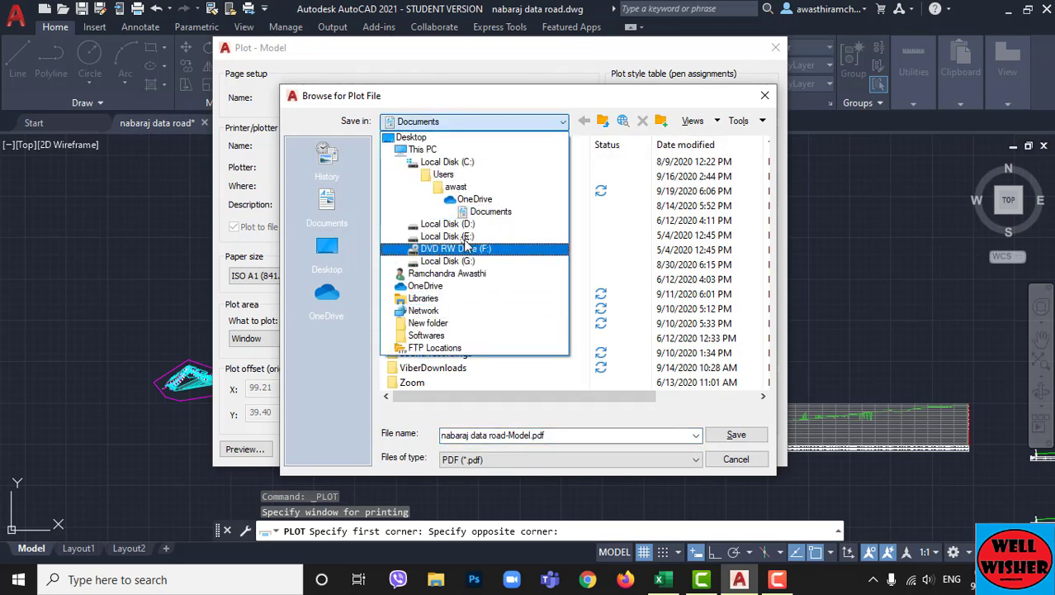
click(434, 239)
double_click(423, 191)
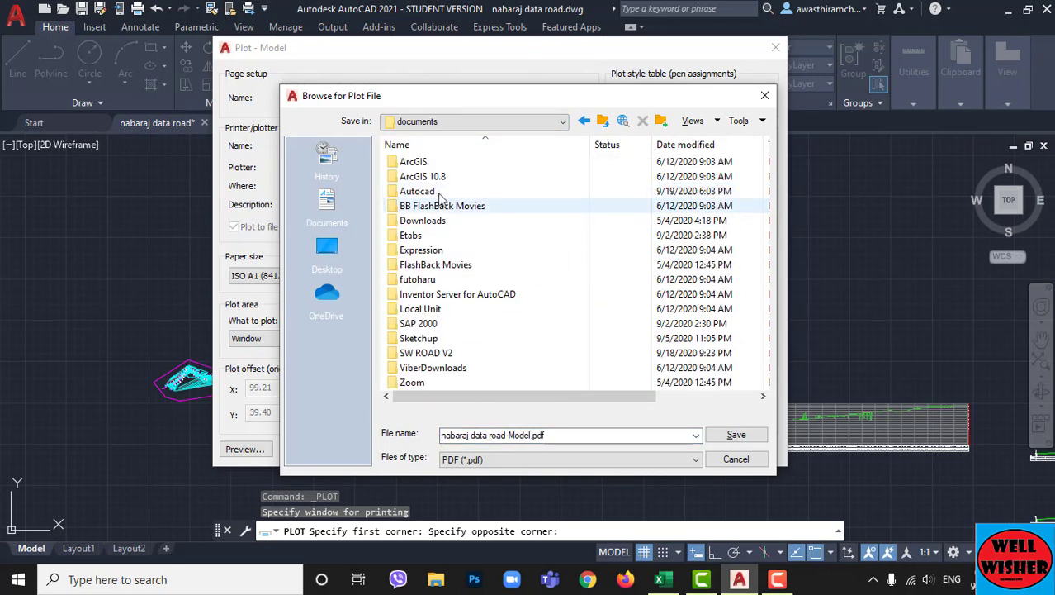
click(733, 434)
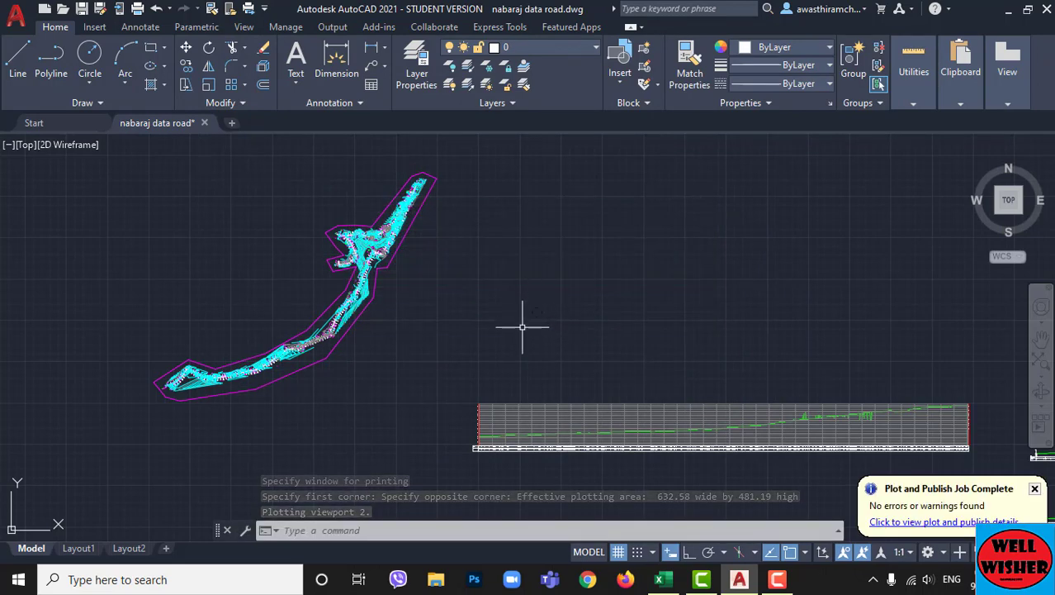
scroll(522, 327, down, 3)
scroll(472, 300, up, 2)
Step: Reopen Plot – Model via the typed PRINT command after trying the Plot button and Ctrl+P
scroll(401, 282, up, 2)
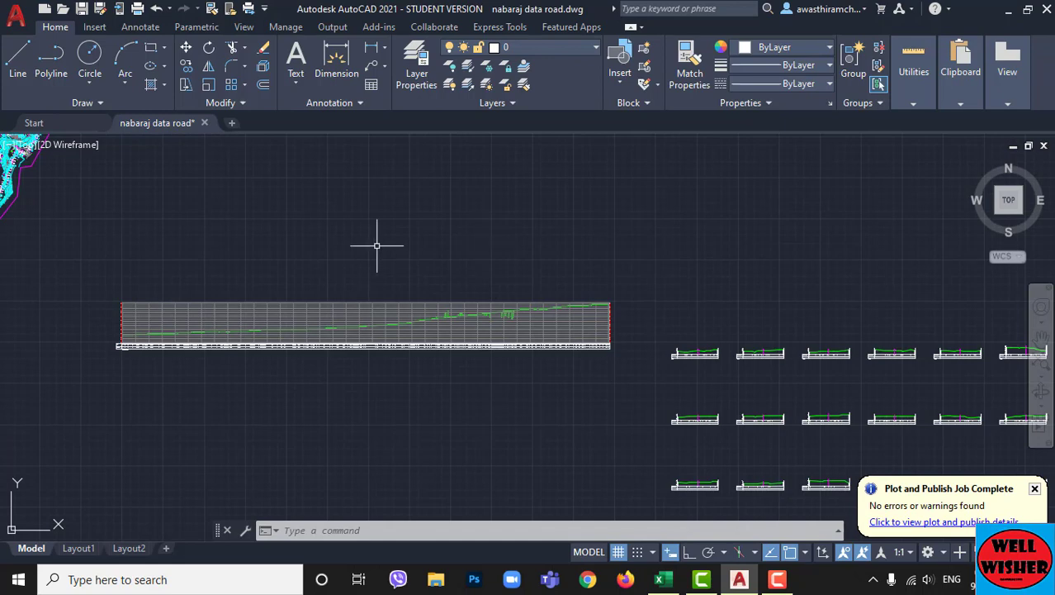
click(137, 10)
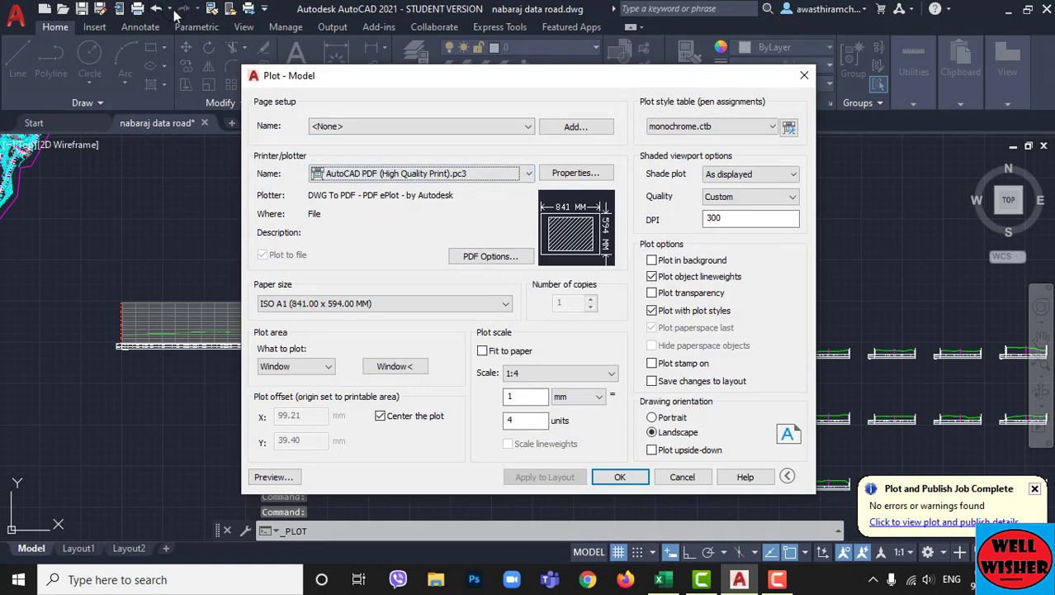
click(804, 75)
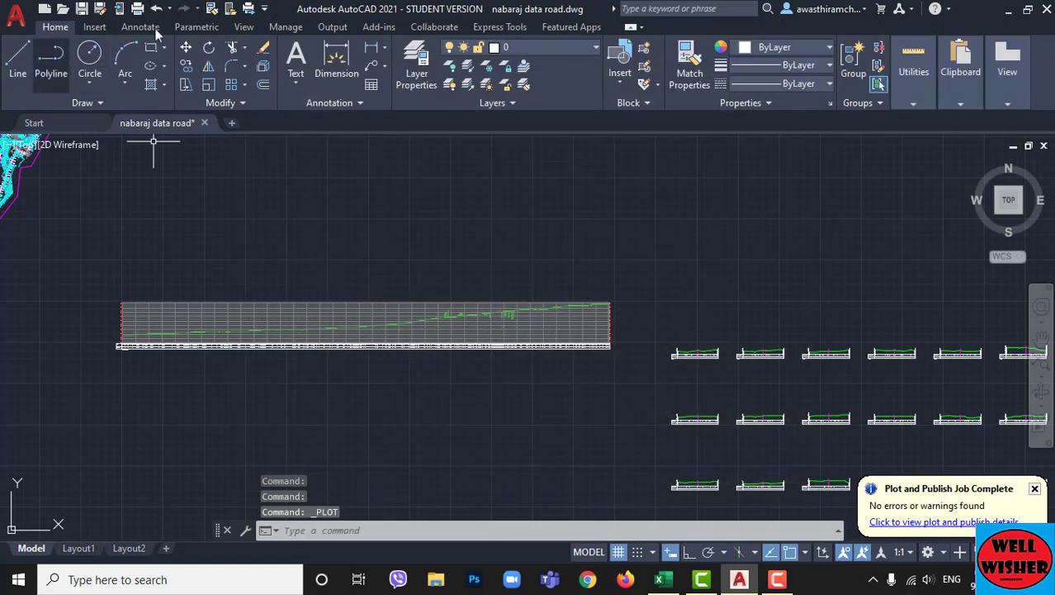
click(13, 17)
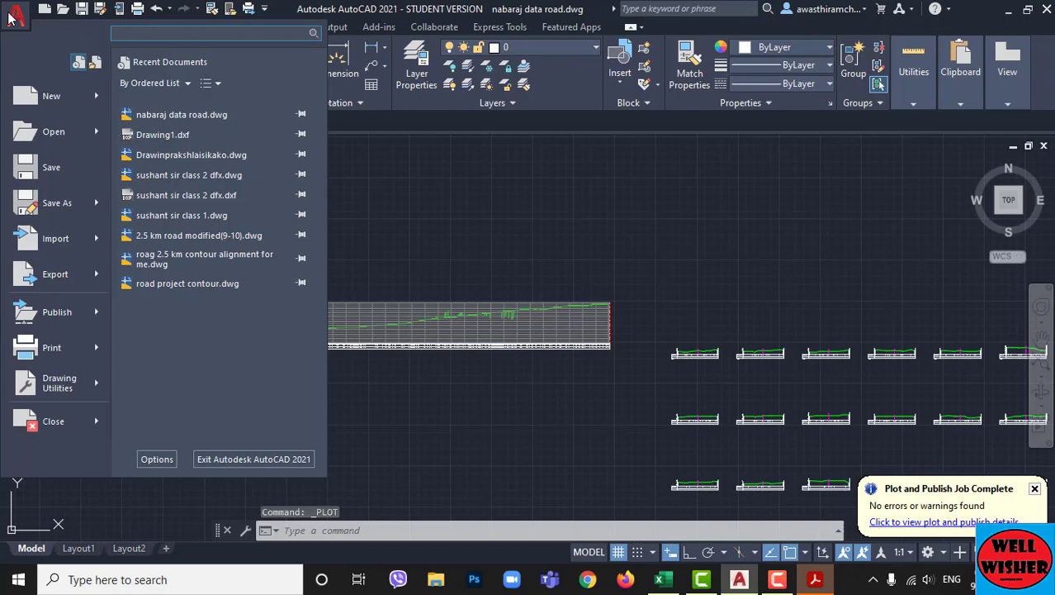
key(Escape)
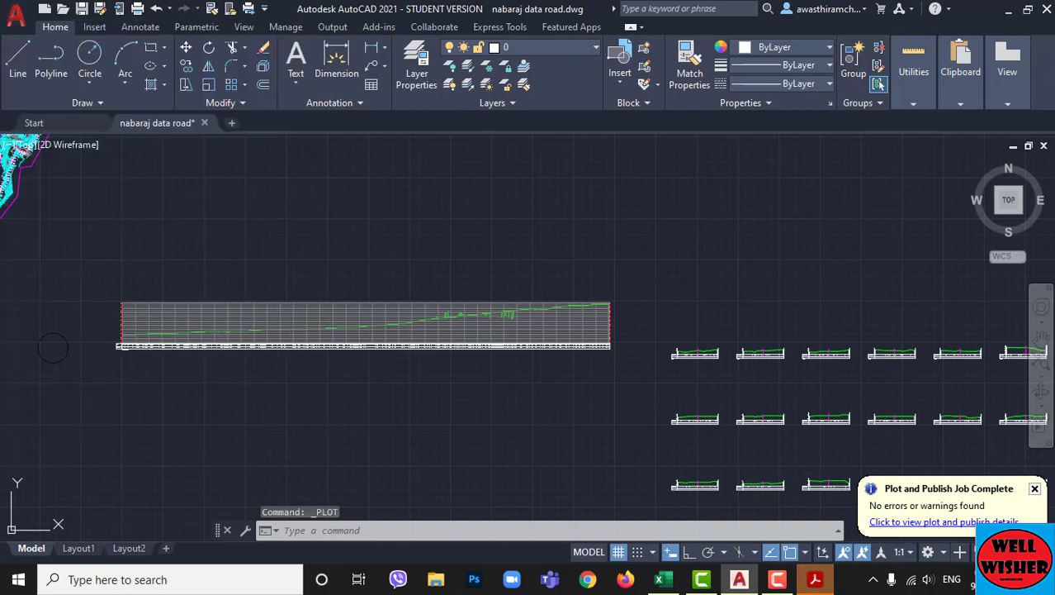
key(ctrl+p)
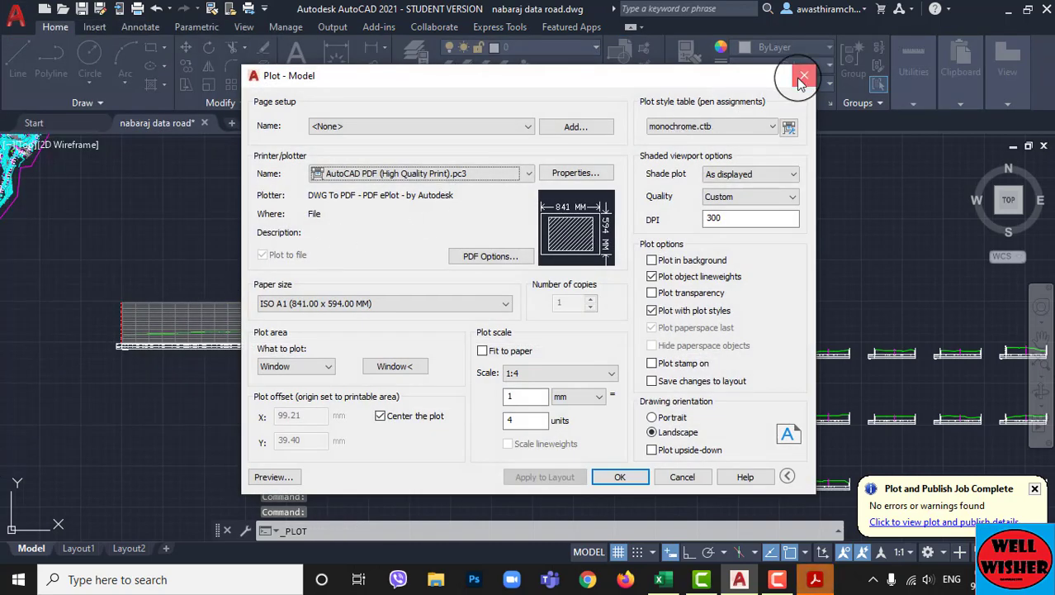
click(805, 75)
text(p)
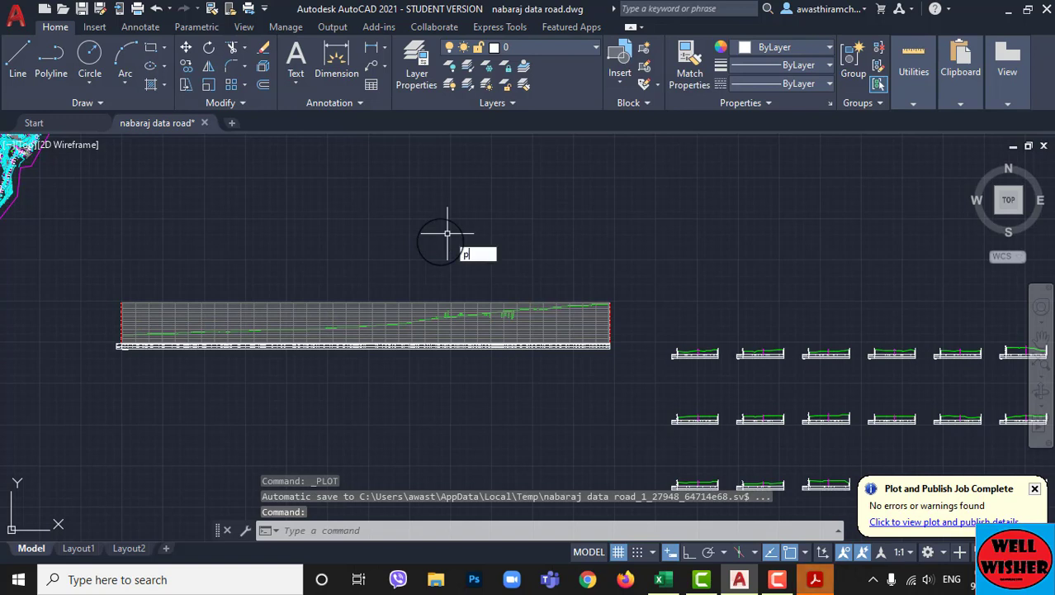
text(rin)
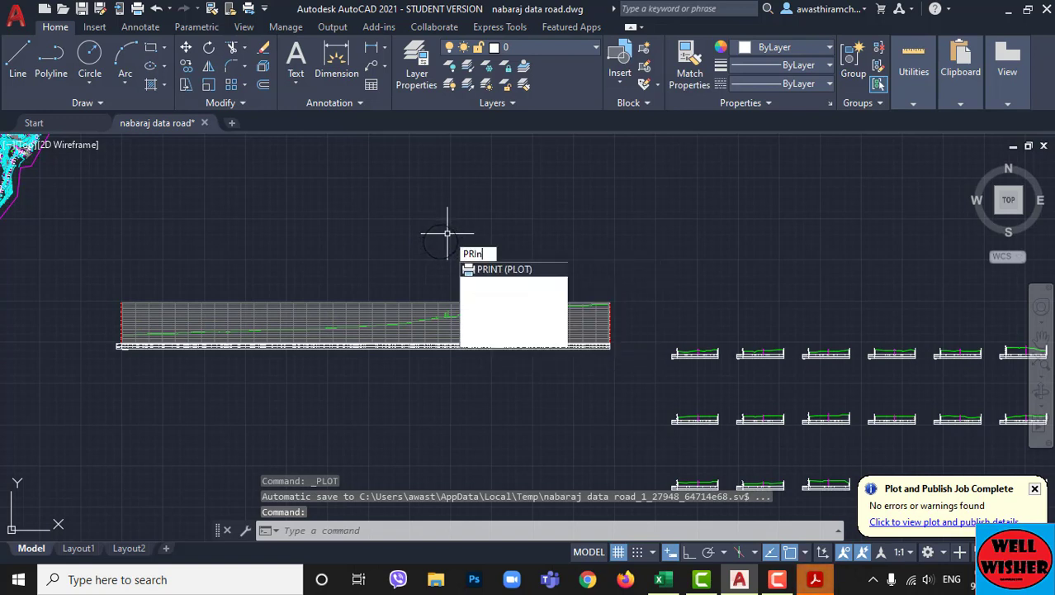
text(t)
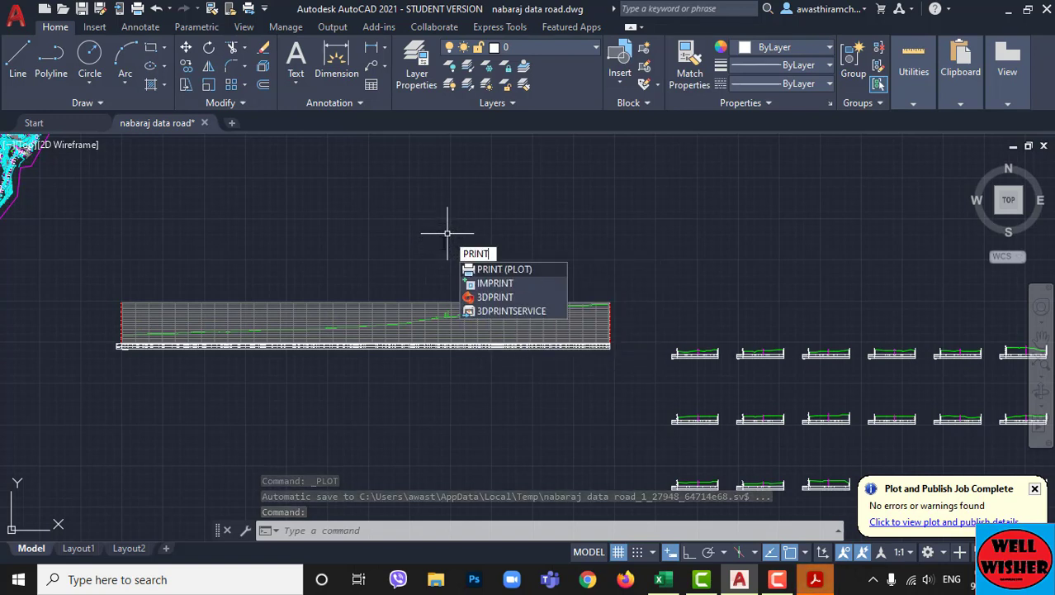
click(496, 270)
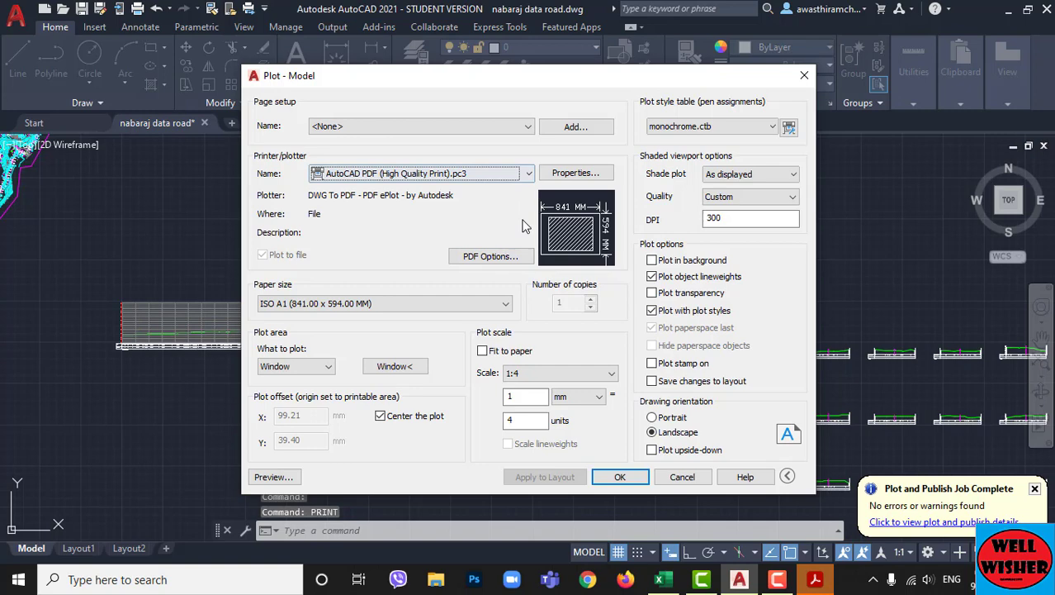
Step: Set PDF vector quality to 4800 dpi and raster quality to 2400 dpi for this plot only
click(528, 173)
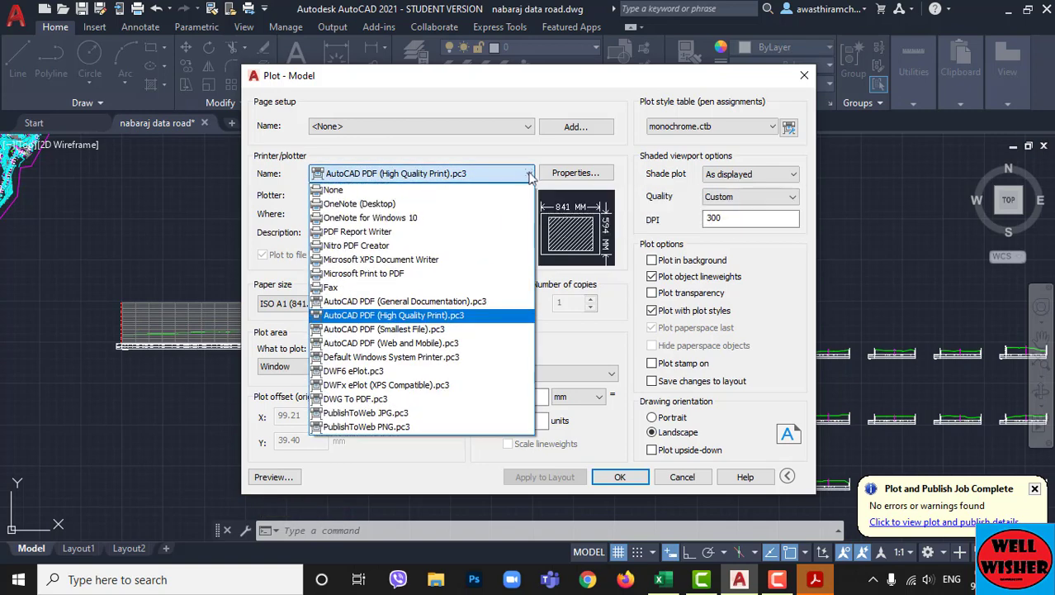
click(395, 318)
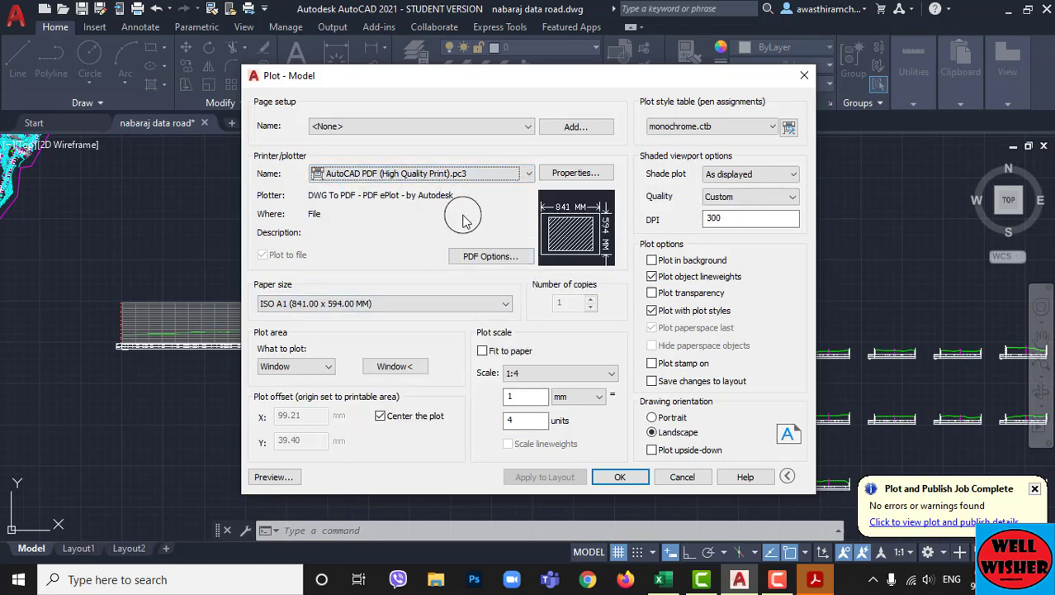
click(490, 256)
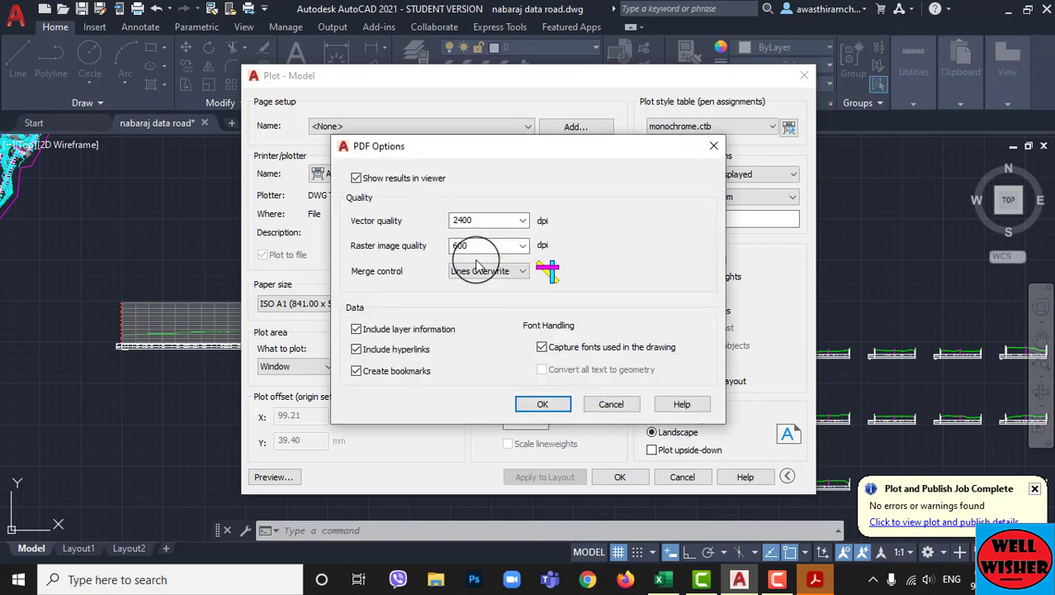
click(522, 222)
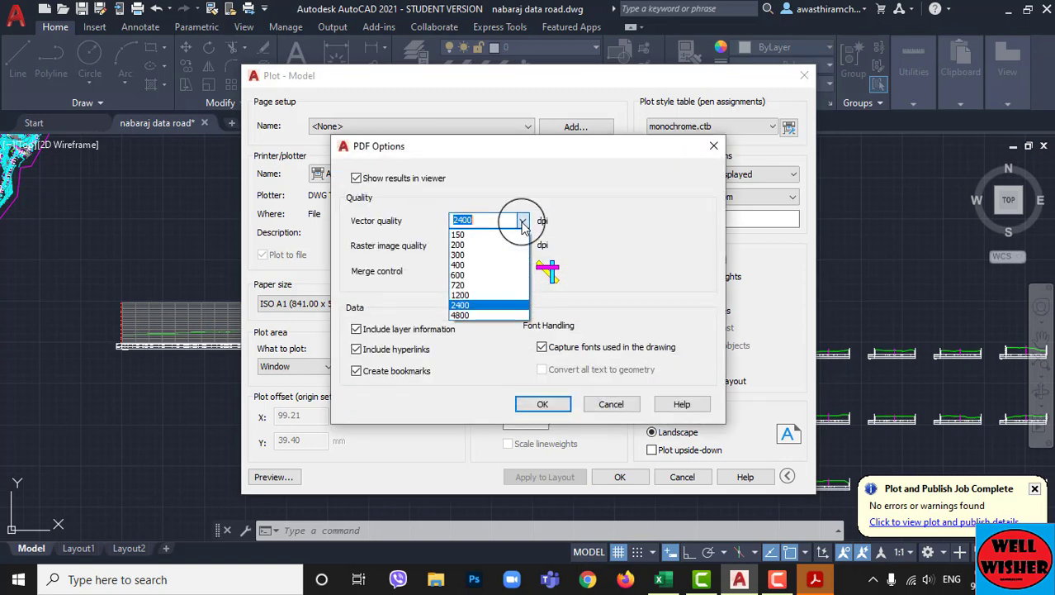
click(468, 315)
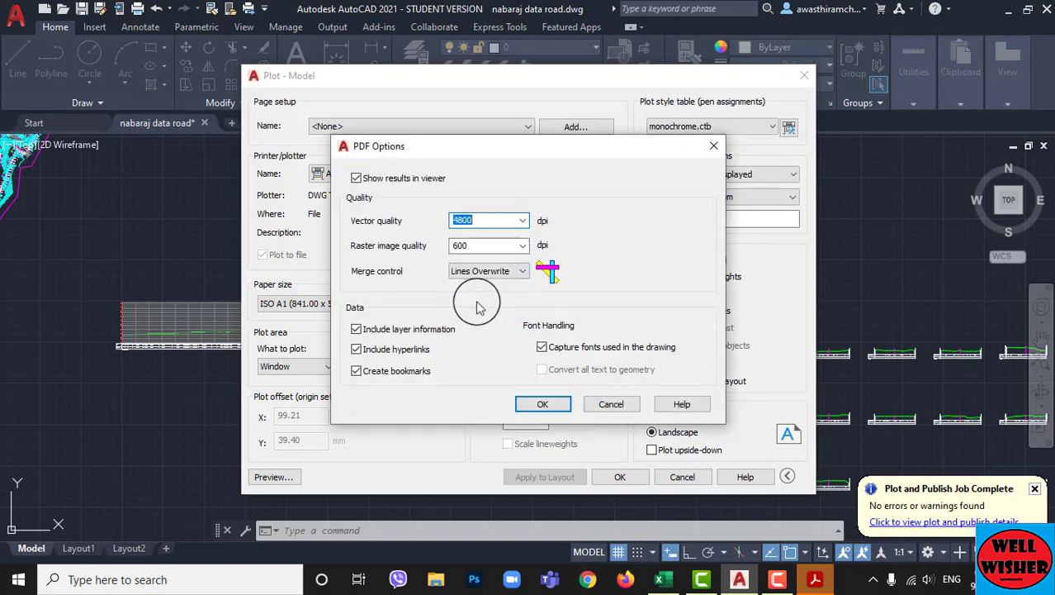
click(523, 246)
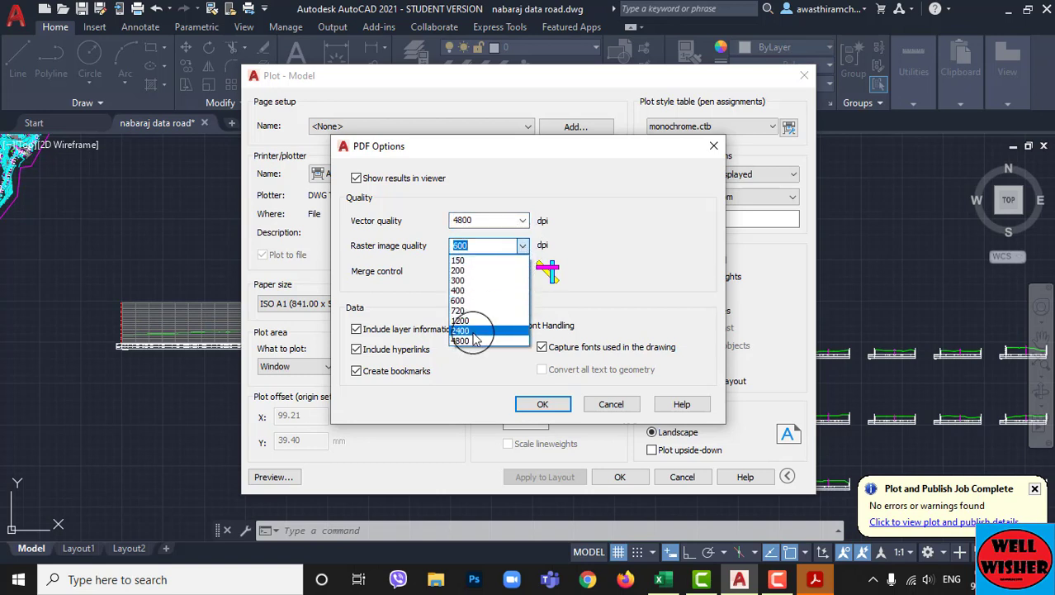
click(475, 331)
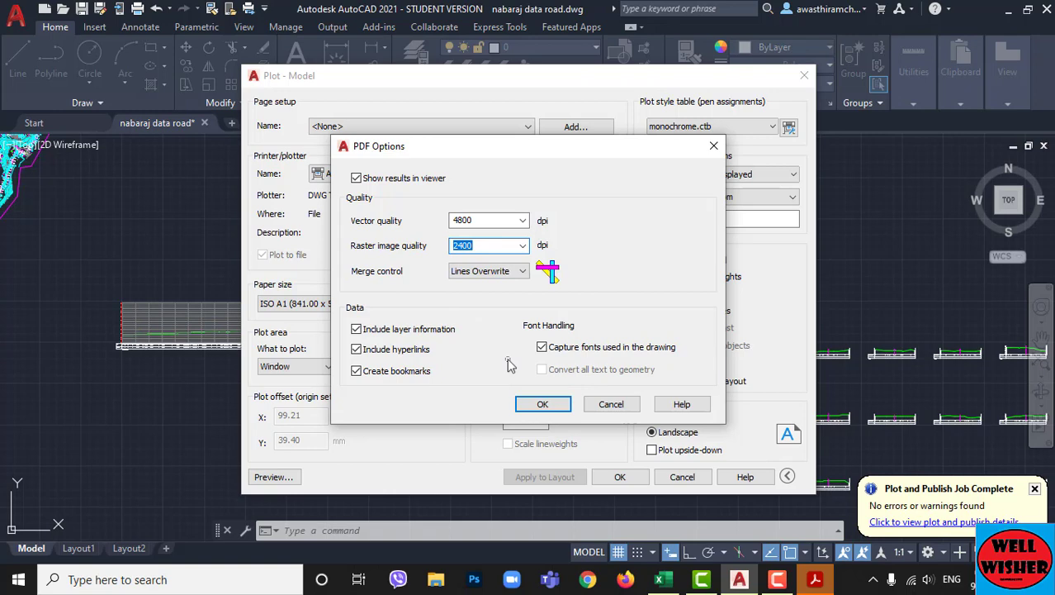
click(542, 404)
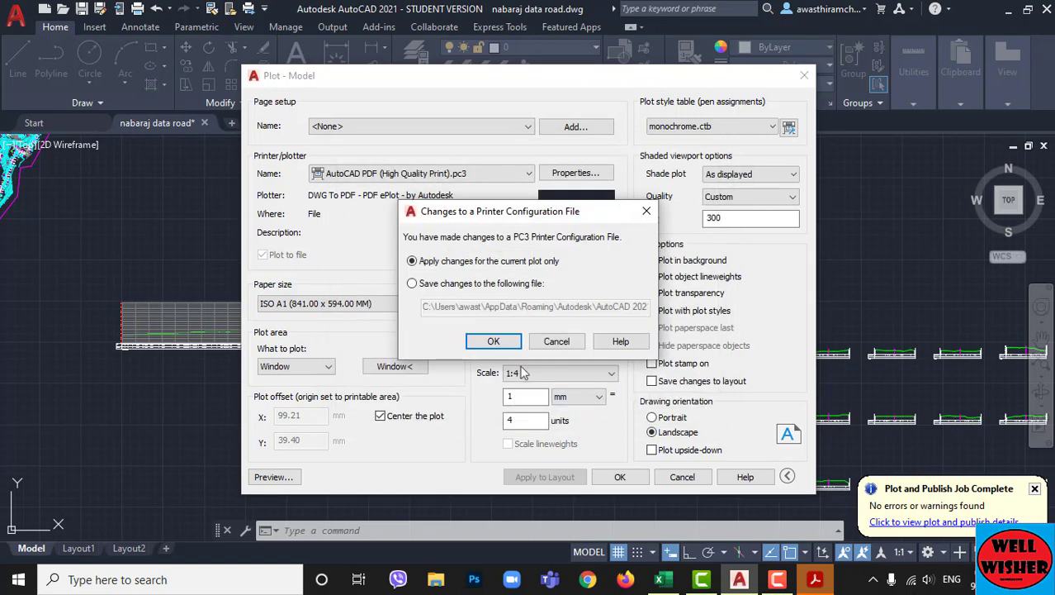
click(498, 342)
Step: Window the road L-section with two corners as the new plot area
click(378, 335)
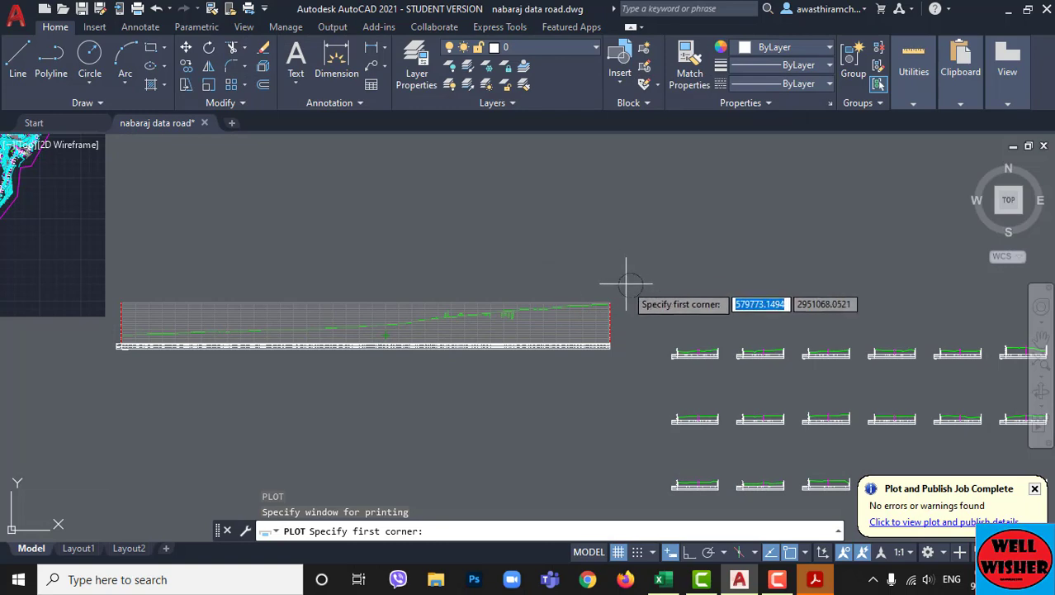
click(630, 285)
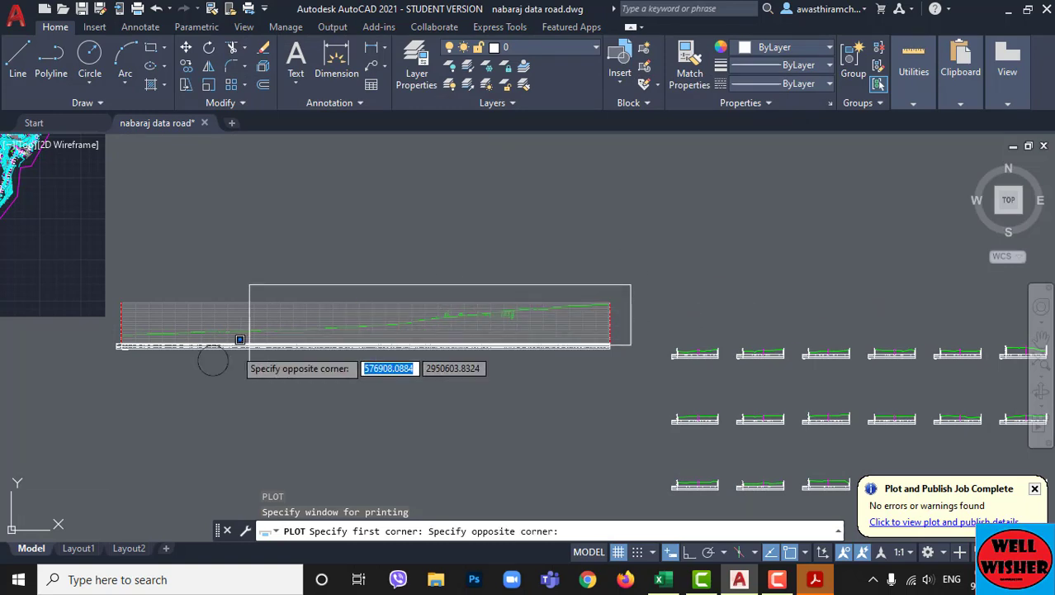
click(107, 379)
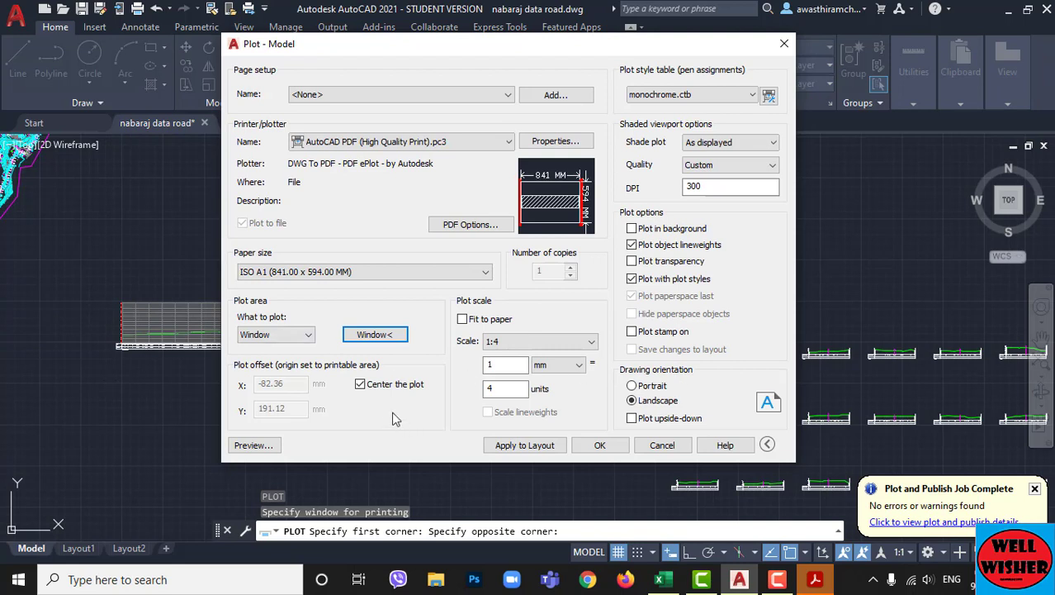
Step: Keep the sheet landscape and centred, and change the plot scale from 1:4 to 1:5
click(360, 385)
click(360, 386)
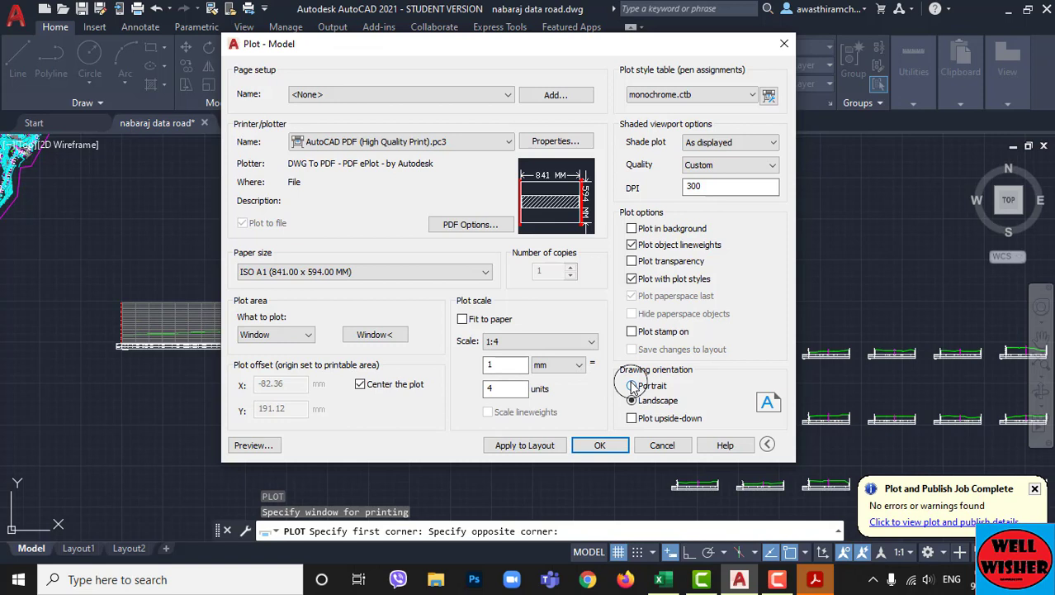
click(633, 386)
click(633, 402)
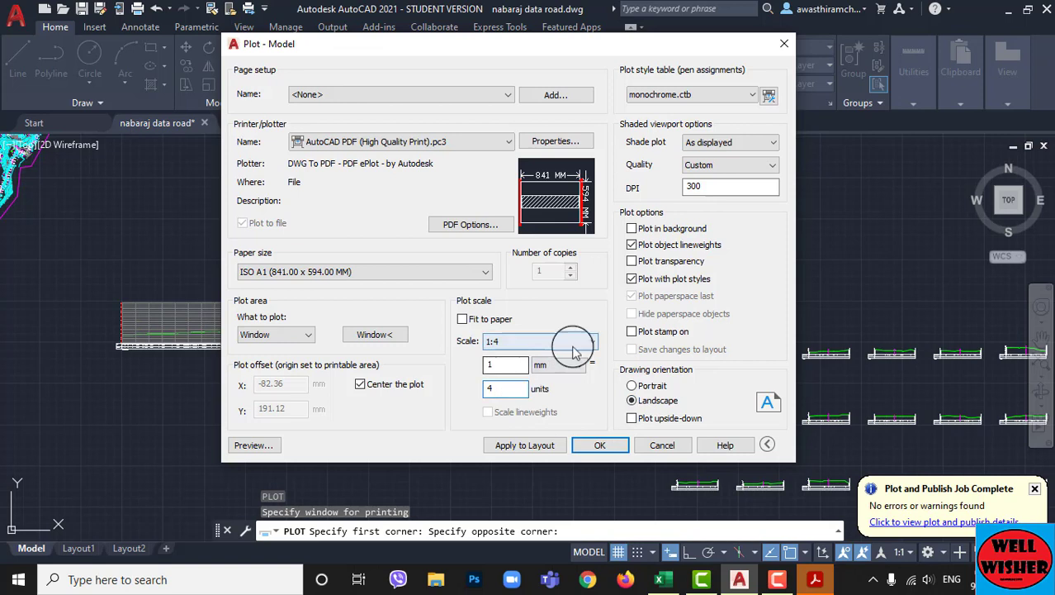
click(591, 342)
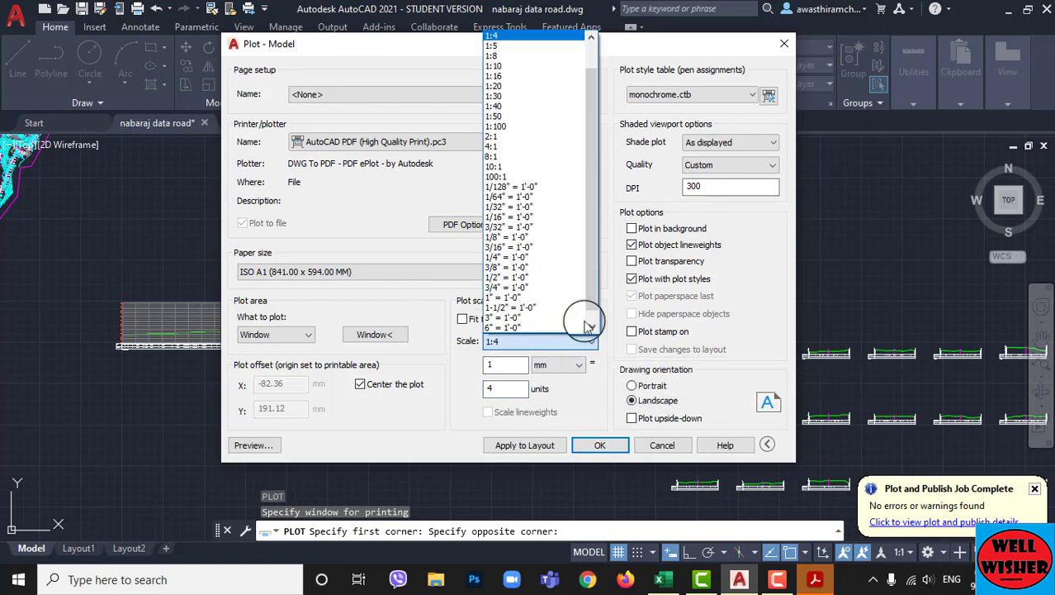
click(512, 47)
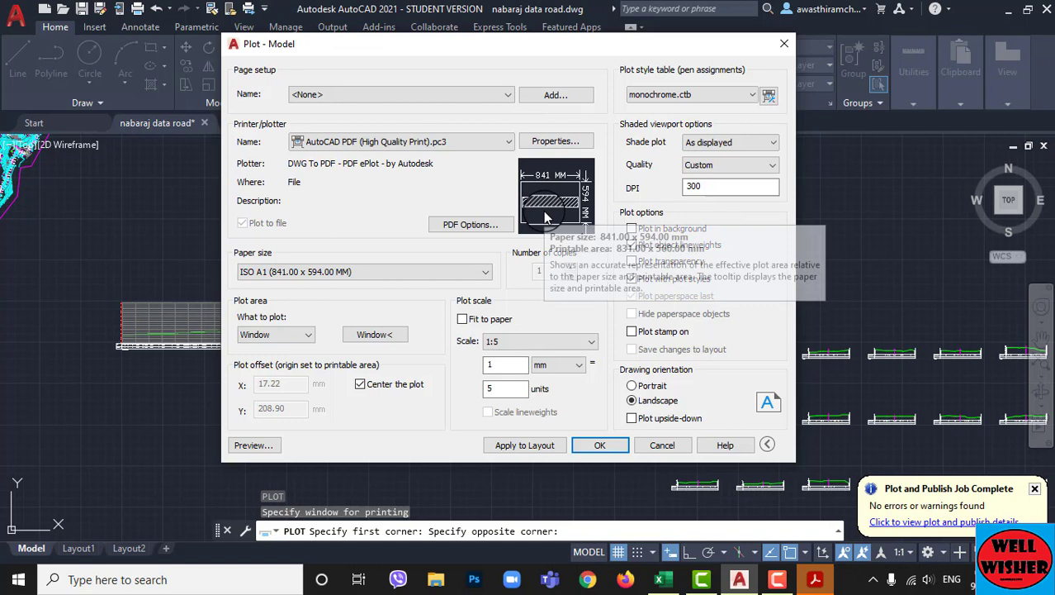
Step: Reassign monochrome.ctb to all layouts, keep Custom shaded quality, and preview the sheet
click(559, 266)
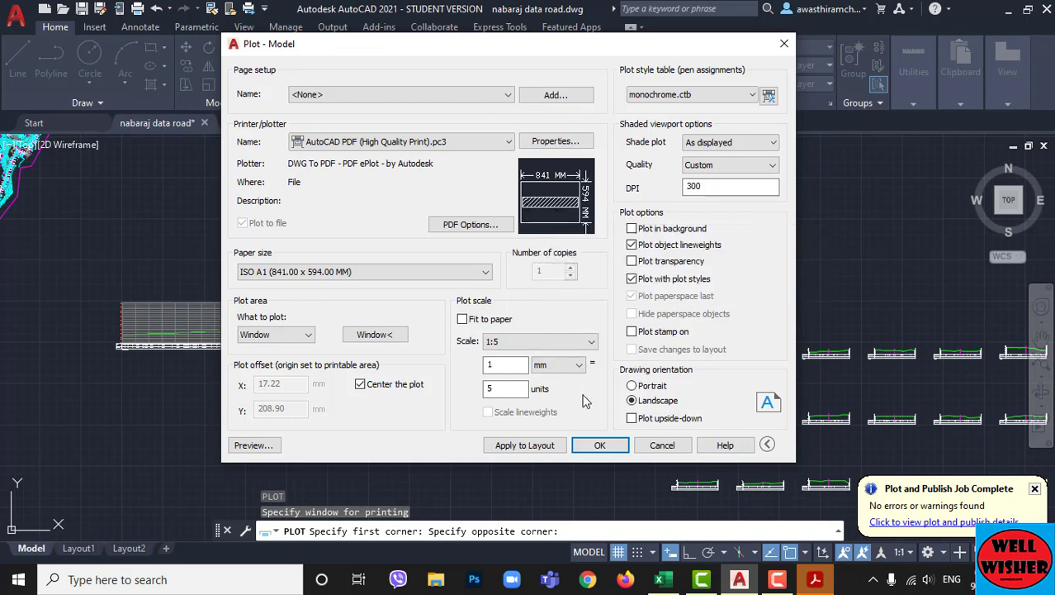
click(752, 94)
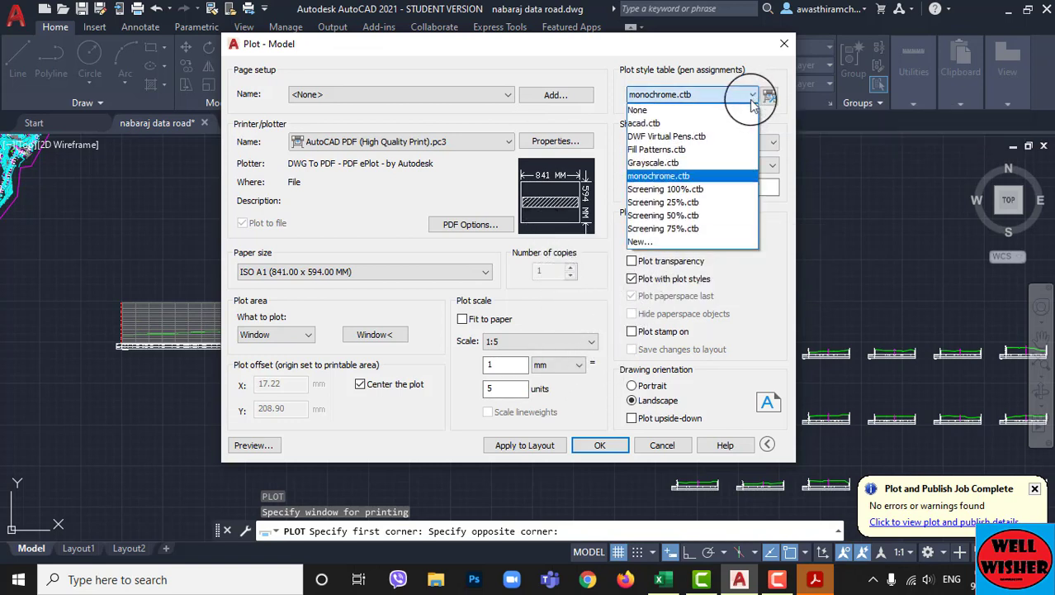
click(683, 175)
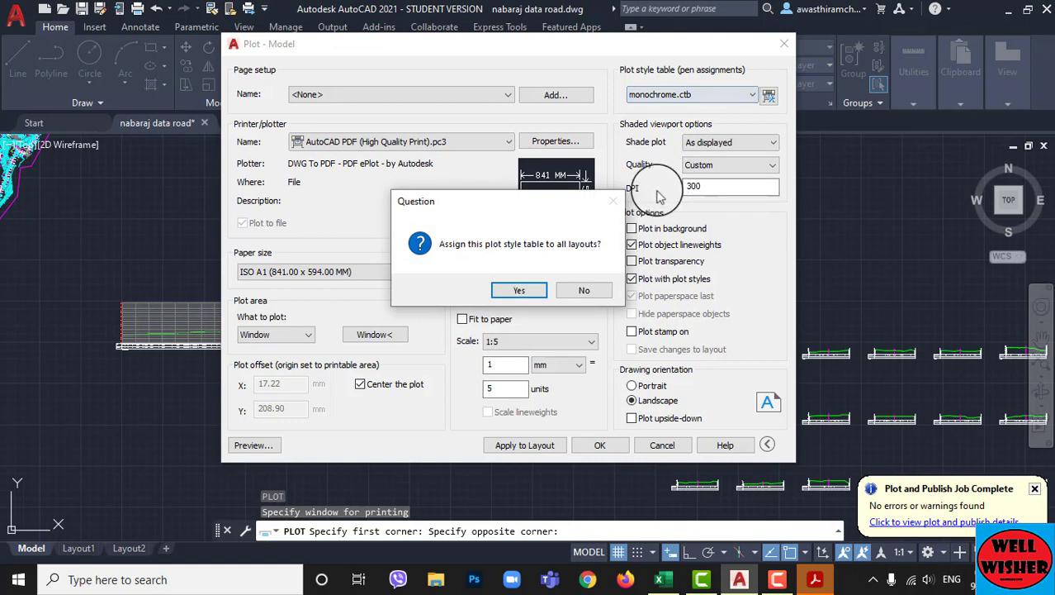
click(520, 292)
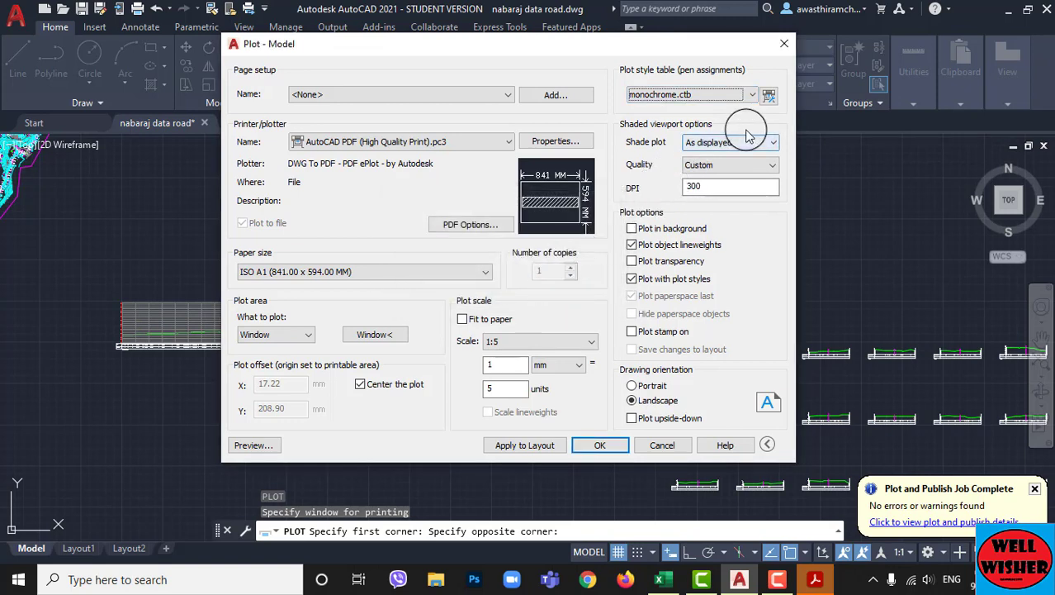
click(772, 166)
click(724, 230)
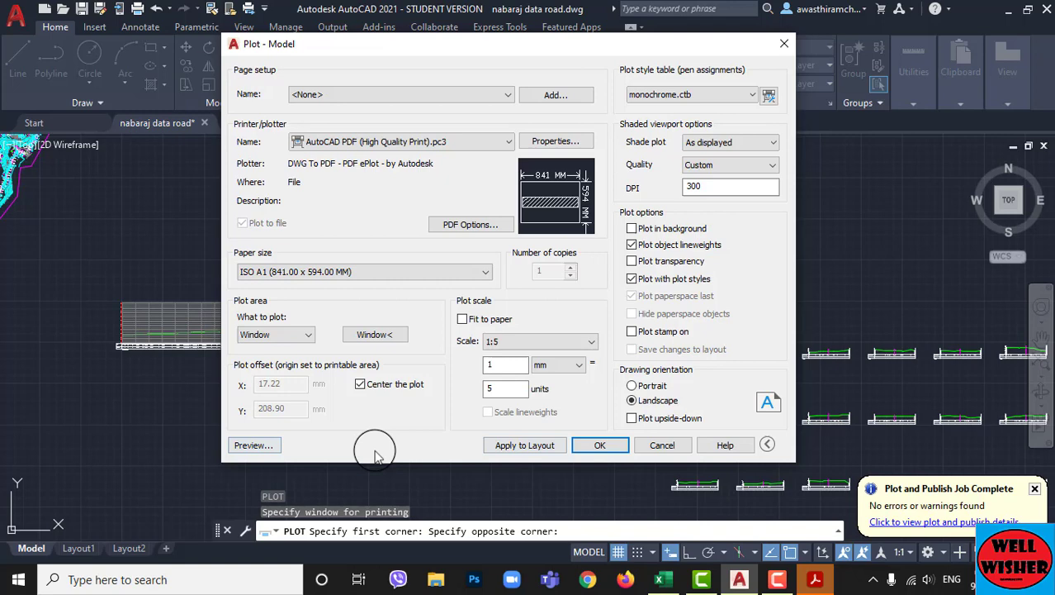
click(256, 447)
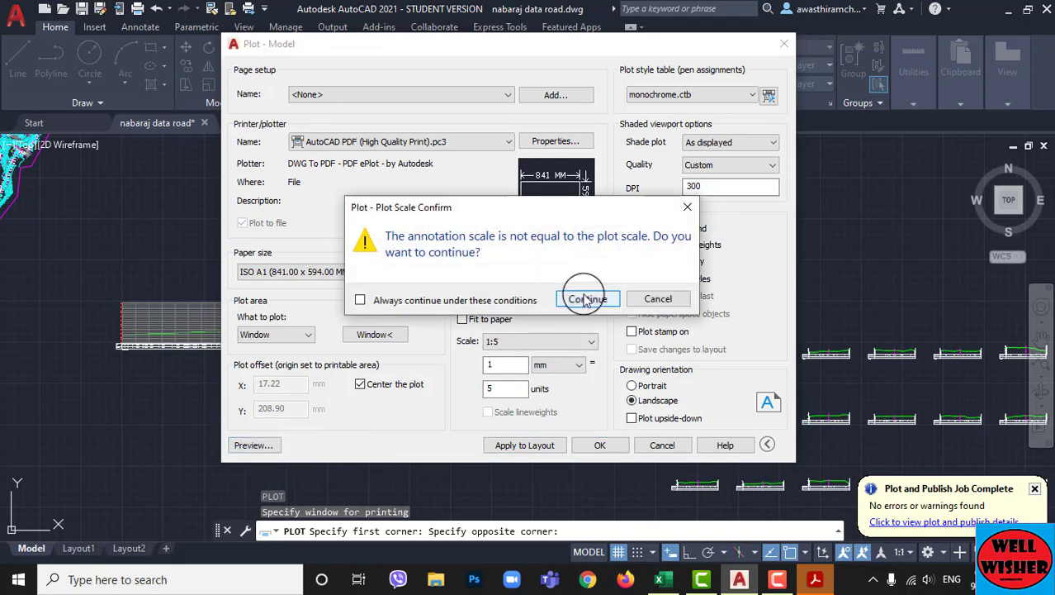
Step: Accept the annotation scale warning and zoom into the black-and-white L-section preview
click(587, 299)
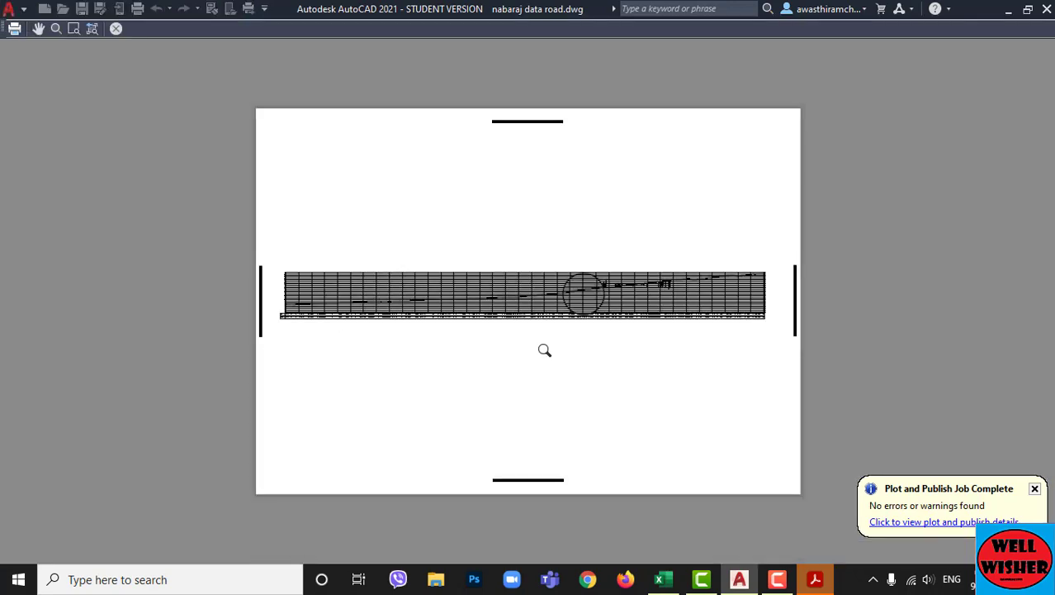
scroll(331, 303, up, 3)
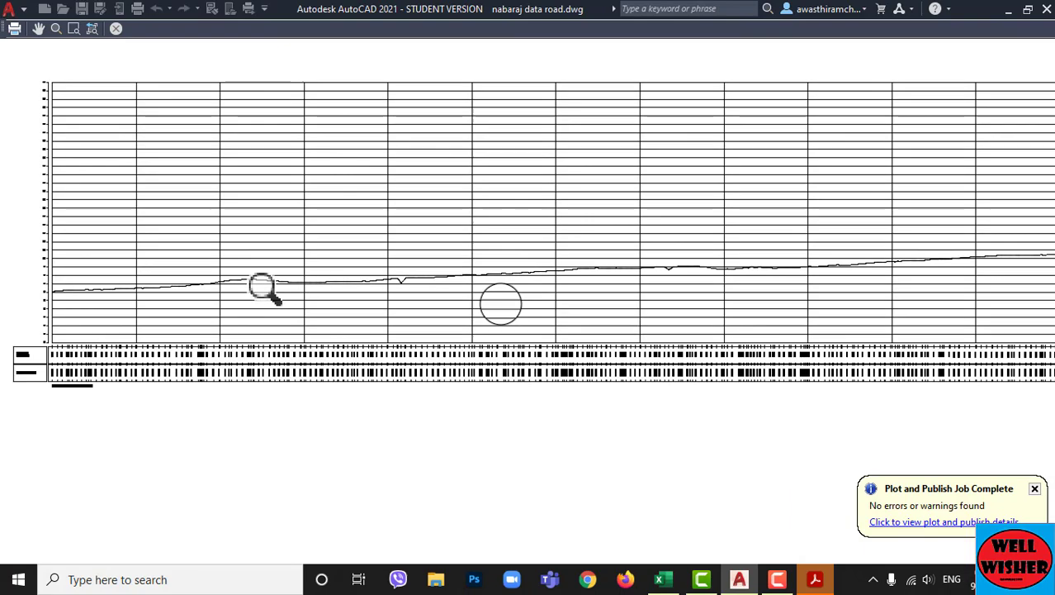
scroll(265, 287, up, 2)
scroll(101, 328, up, 2)
scroll(101, 328, down, 3)
Step: Pan the preview down to check the existing level and chainage rows
middle_drag(130, 335, 292, 329)
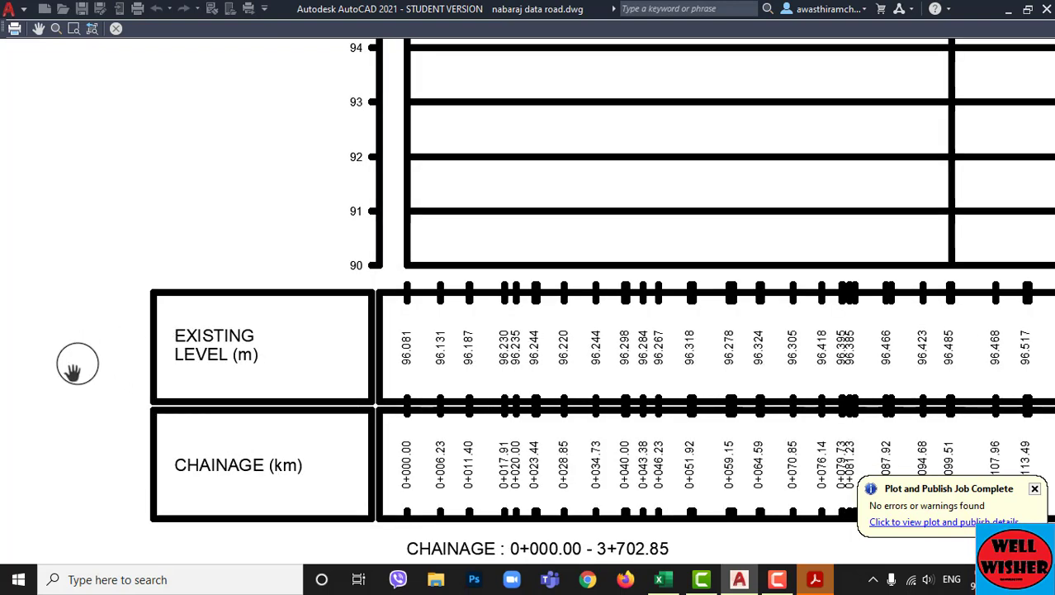
scroll(74, 370, down, 1)
scroll(75, 368, down, 1)
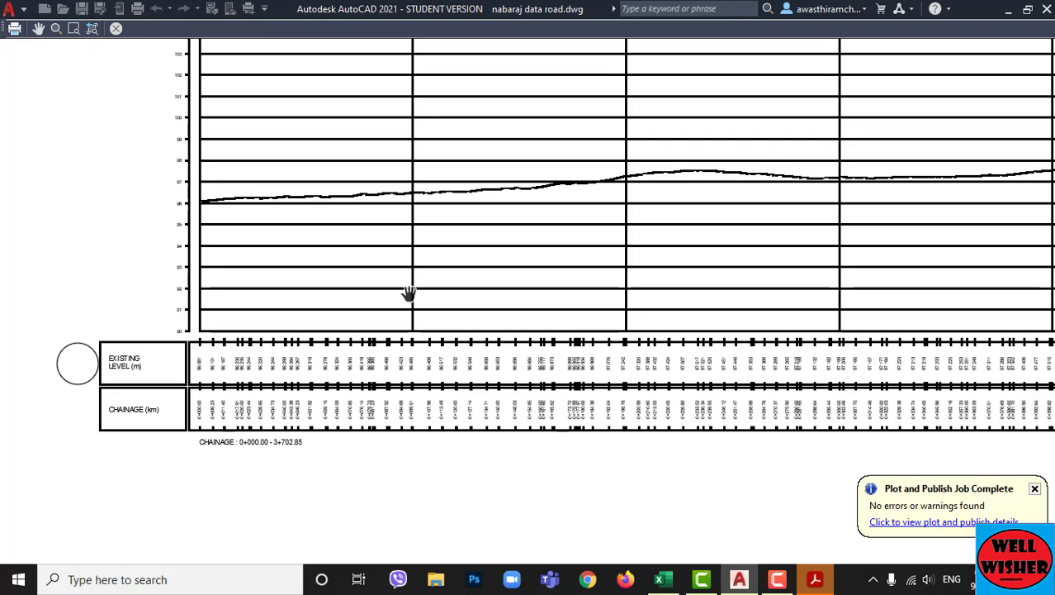
mouse_move(412, 292)
mouse_down()
mouse_move(365, 372)
mouse_move(332, 389)
mouse_up()
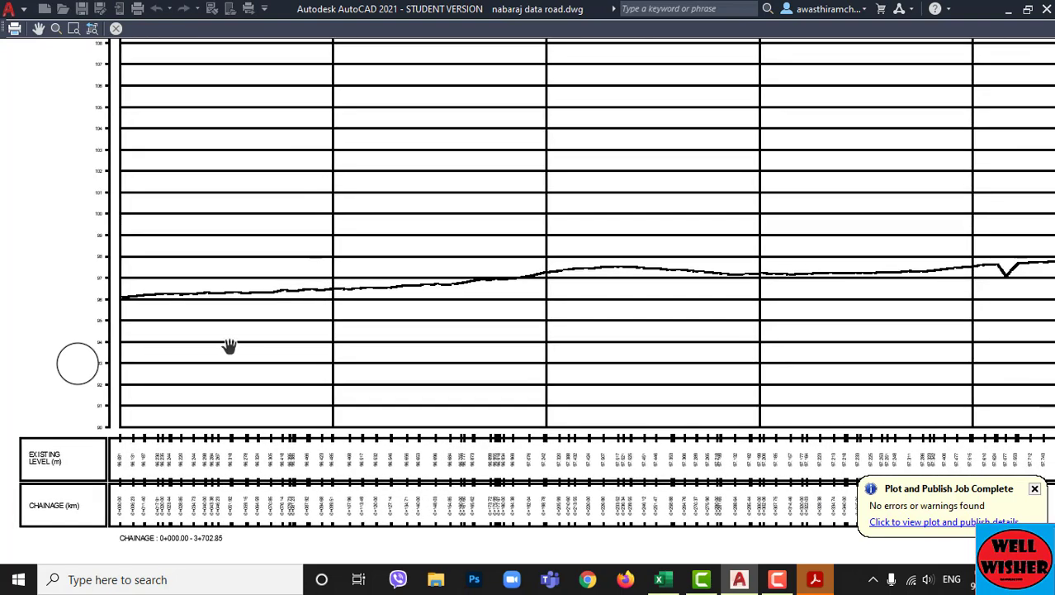
scroll(212, 342, down, 1)
mouse_move(324, 300)
mouse_down()
mouse_move(307, 335)
mouse_move(237, 370)
mouse_up()
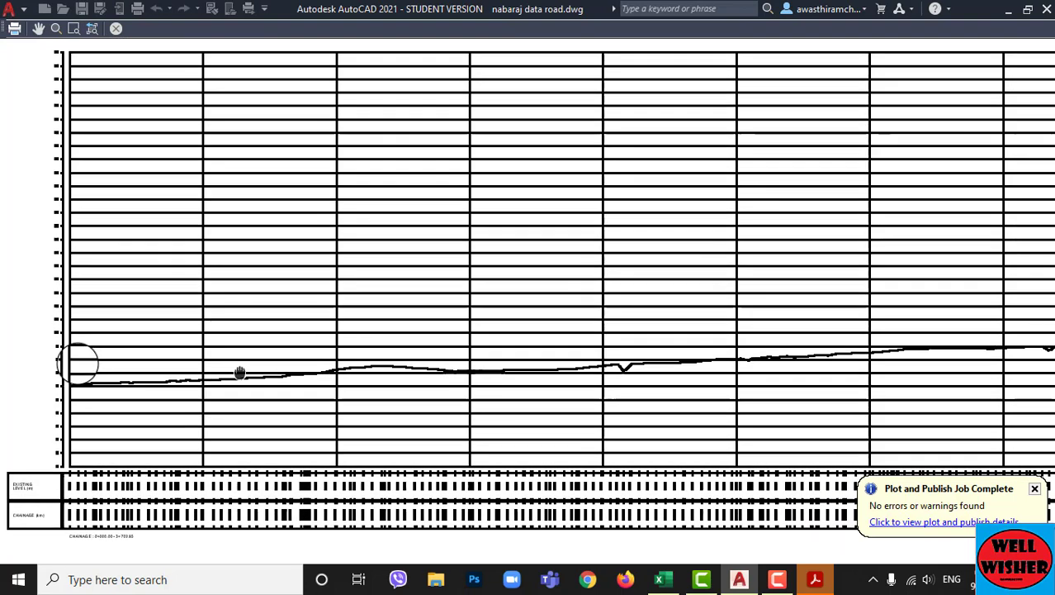
scroll(221, 275, down, 1)
Step: Pan along to the later chainages to inspect the profile spikes
drag(693, 301, 284, 307)
drag(858, 308, 295, 307)
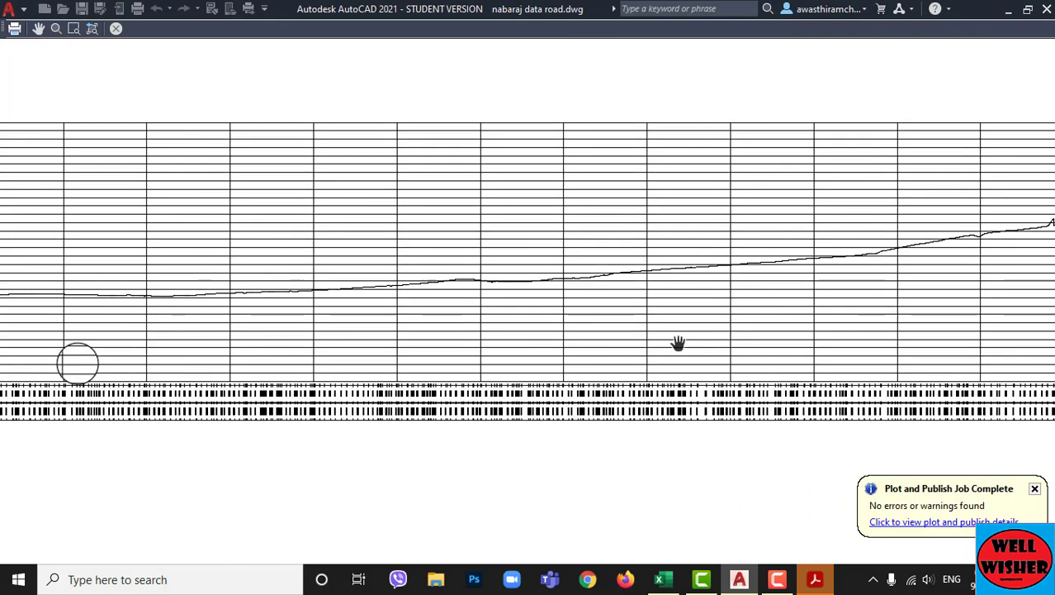
drag(897, 323, 4, 339)
scroll(842, 330, down, 3)
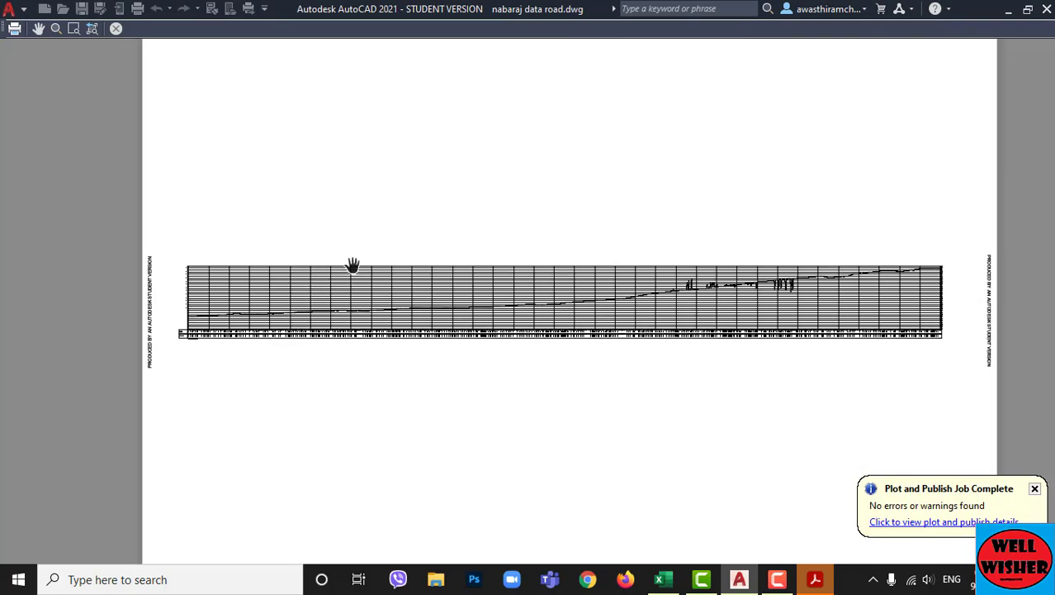
scroll(363, 263, up, 1)
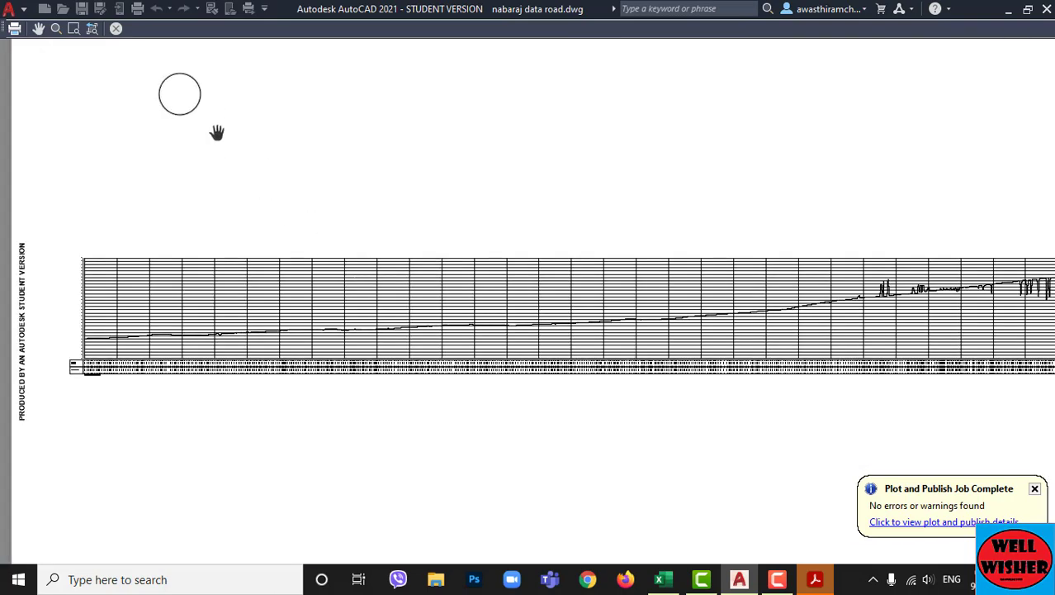
Step: Plot the L-section to 'nabaraj data road-Model1.pdf' in the Autocad folder
click(116, 29)
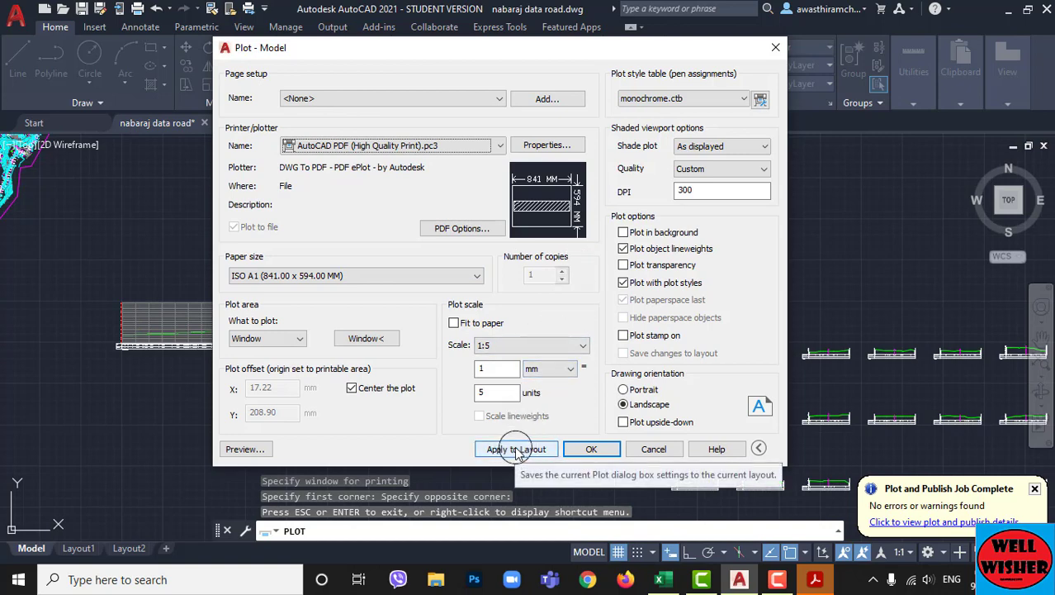
click(591, 449)
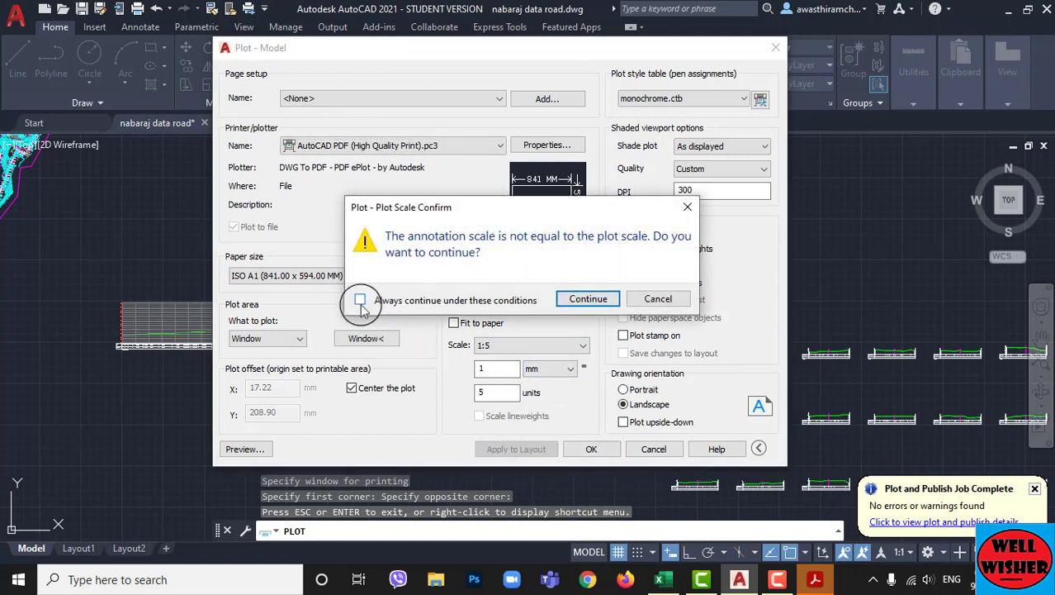
click(585, 300)
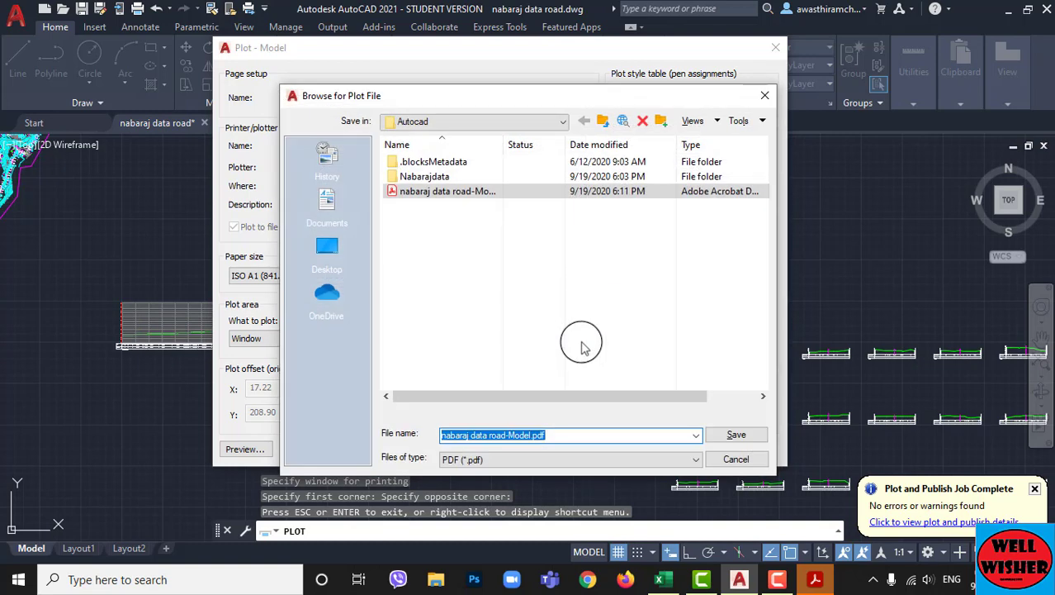
click(586, 437)
text(1)
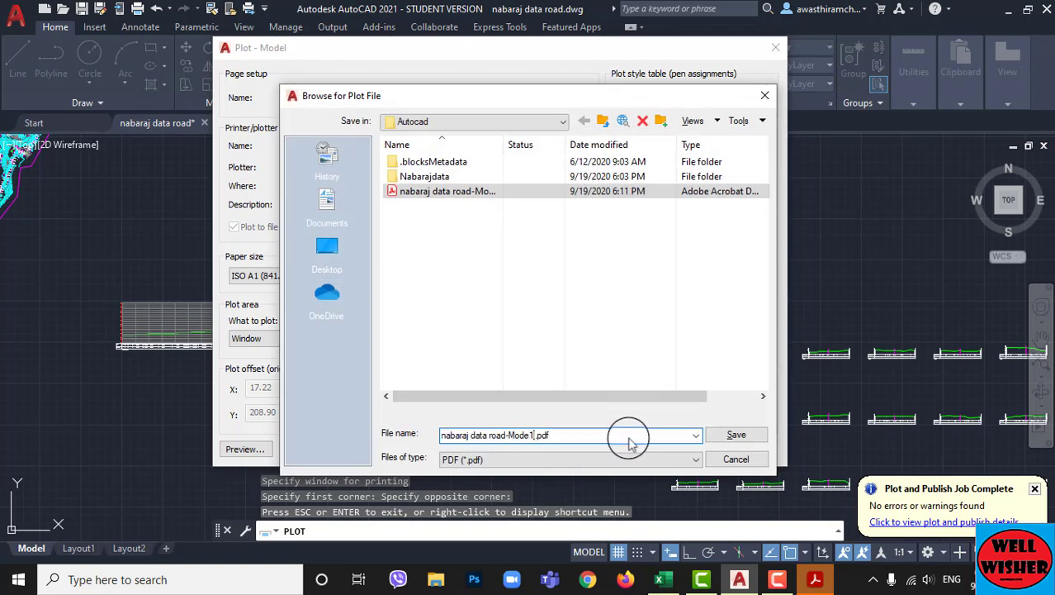
click(733, 435)
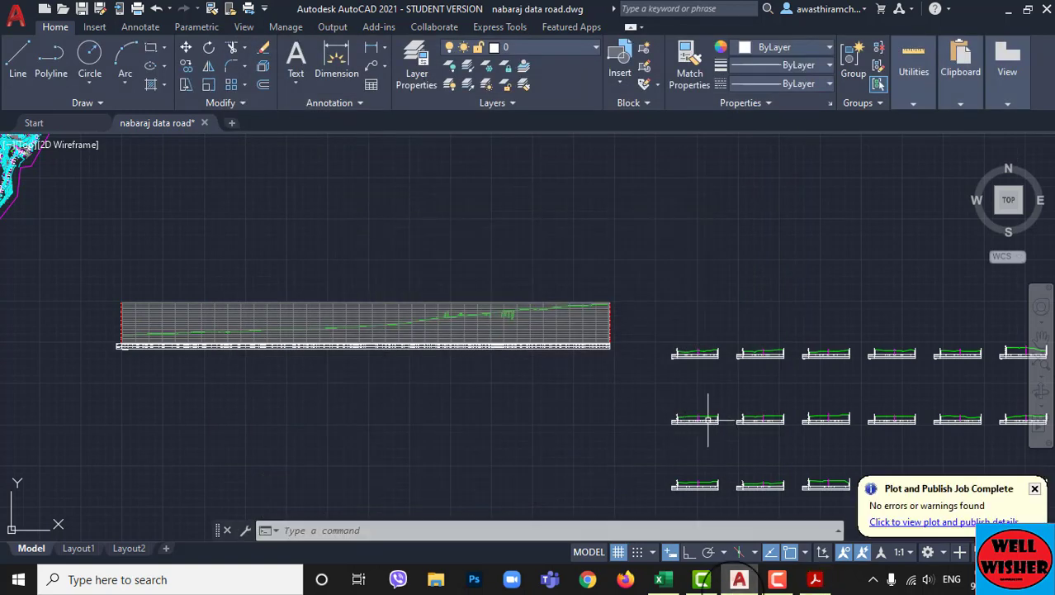
Step: Start a model-space plot window, picking the first corner near the top-left cross-sections
scroll(154, 274, down, 4)
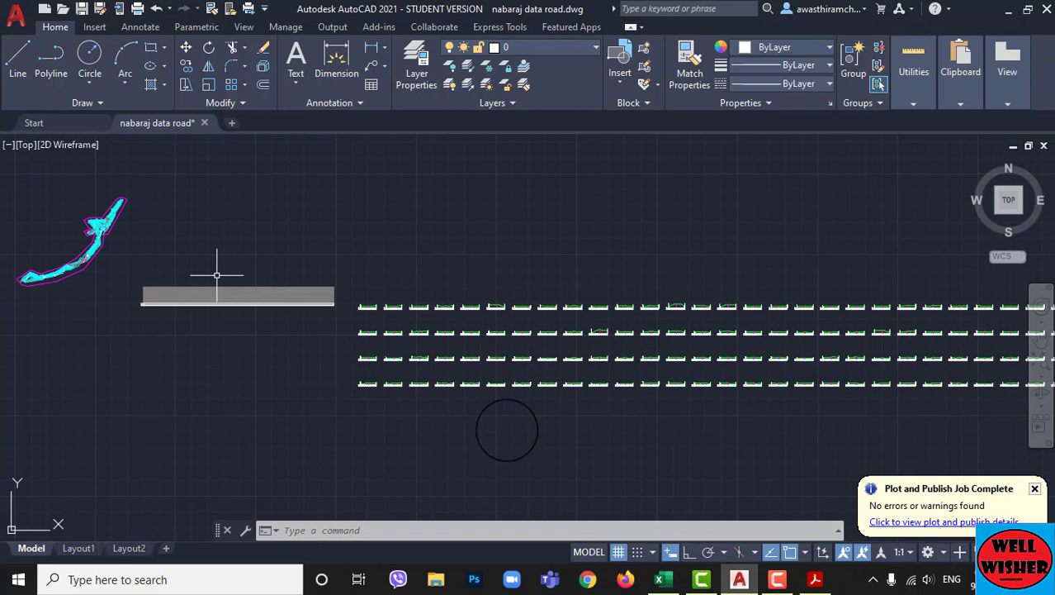
scroll(218, 272, down, 2)
scroll(287, 293, up, 7)
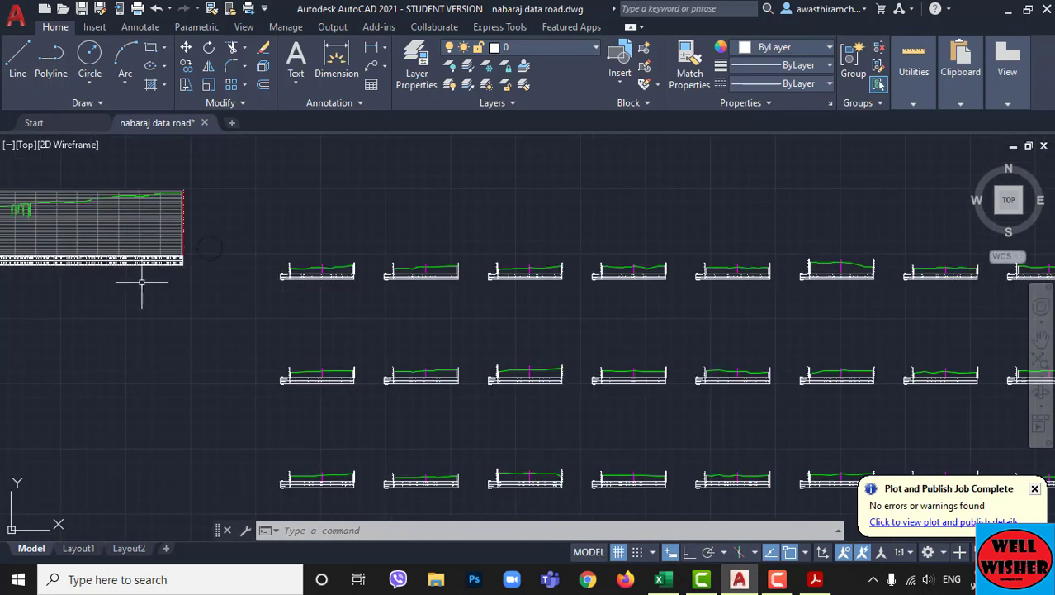
click(137, 9)
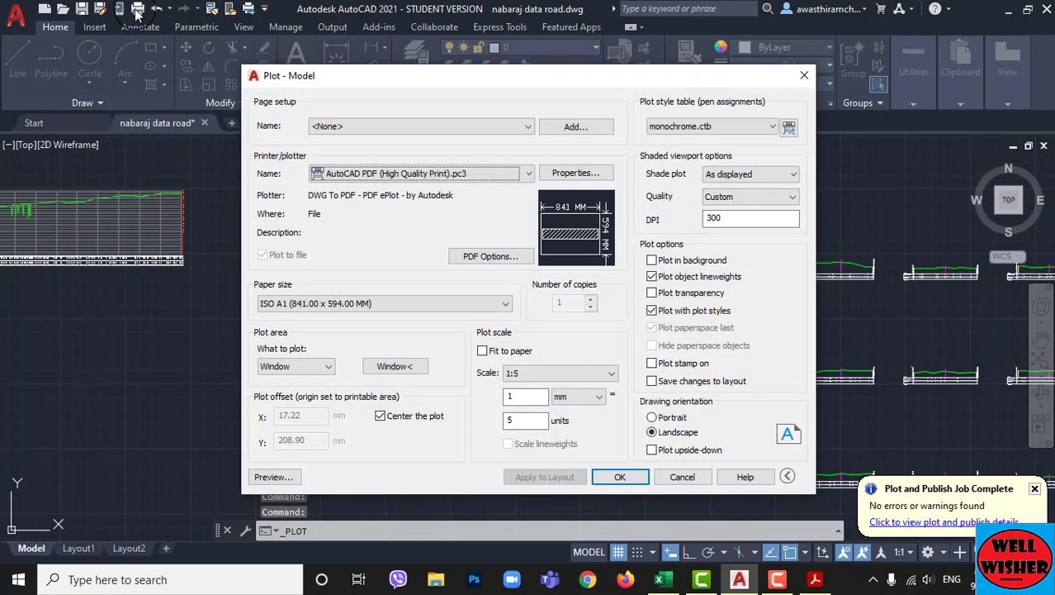
click(395, 366)
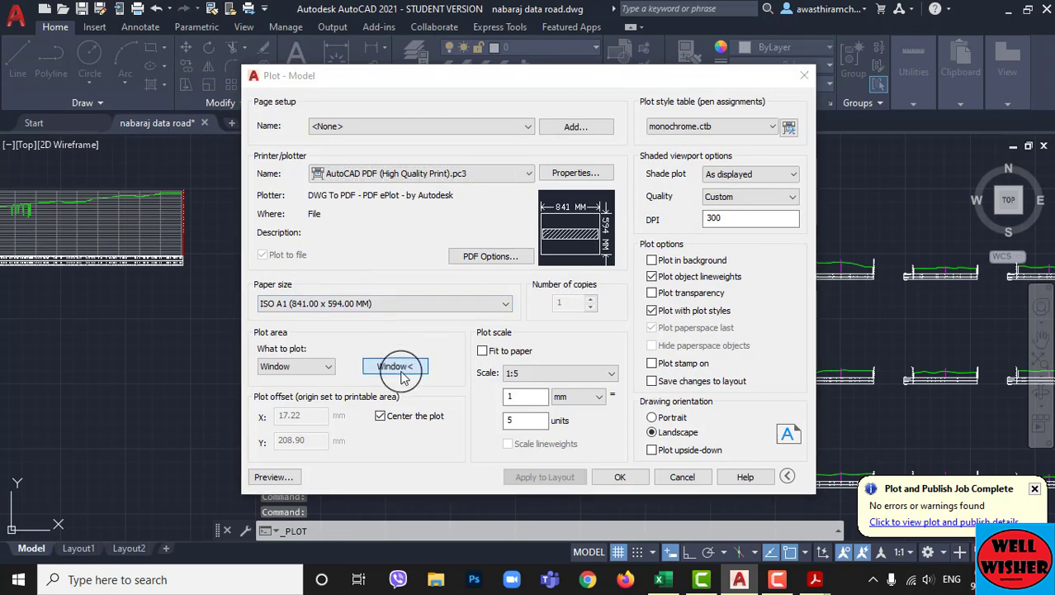
click(469, 245)
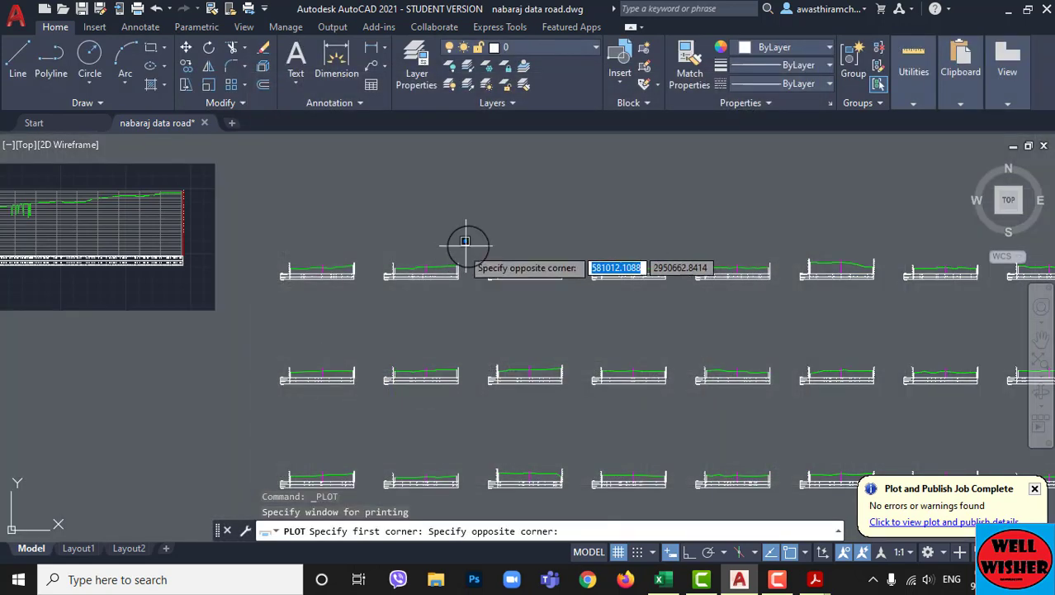
Step: Frame the four cross-sections and set a 1:2 scale instead of fit to paper
click(280, 391)
click(482, 351)
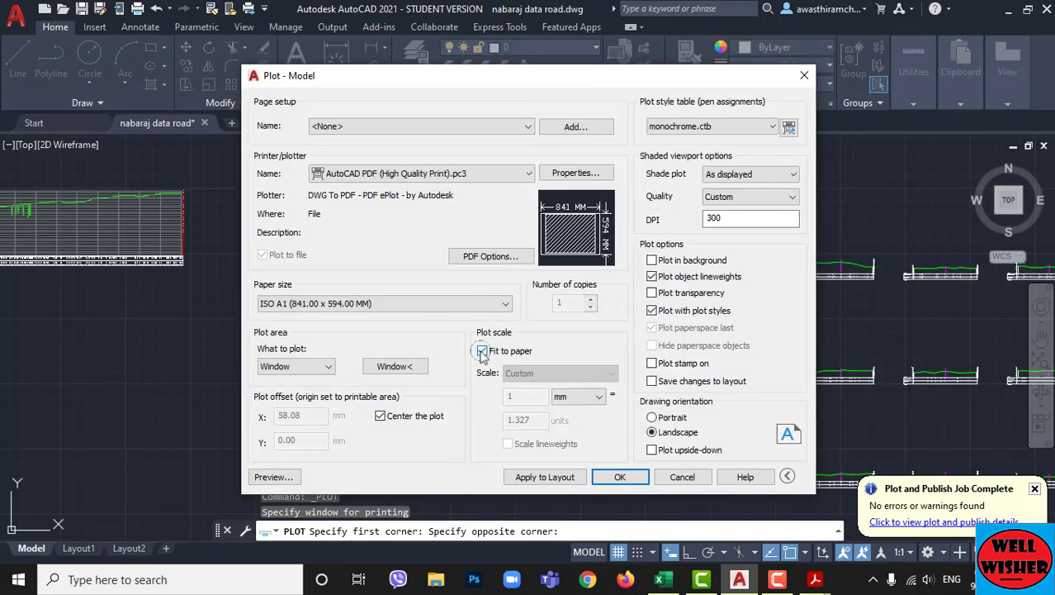
click(611, 374)
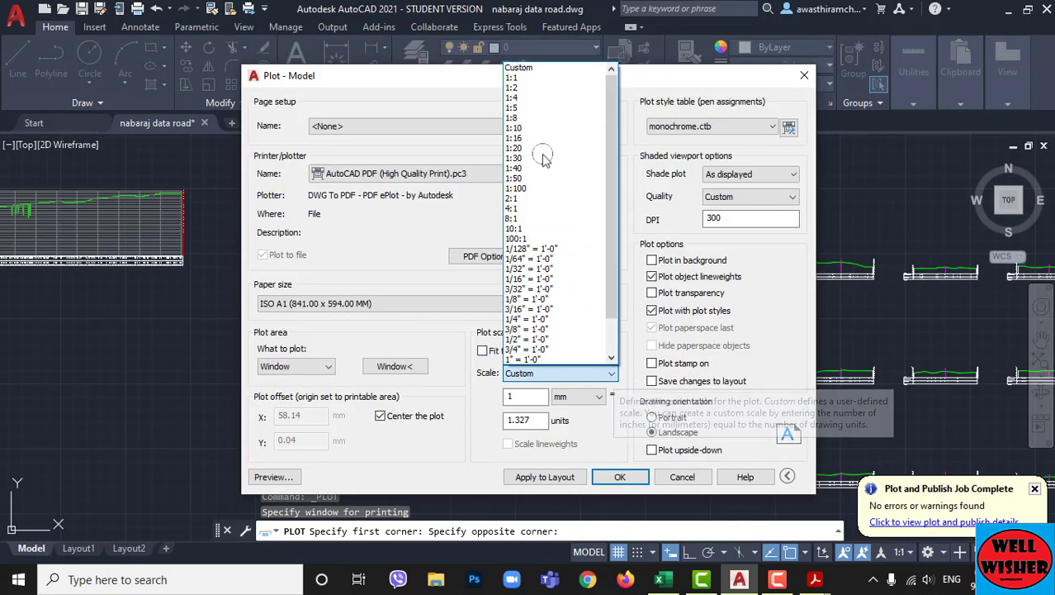
click(517, 79)
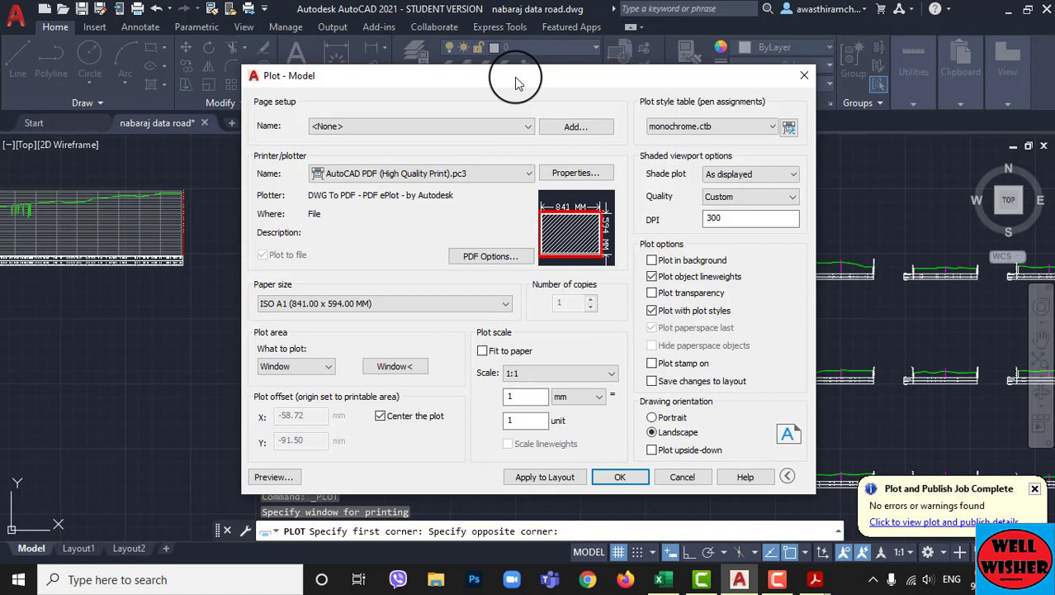
click(611, 373)
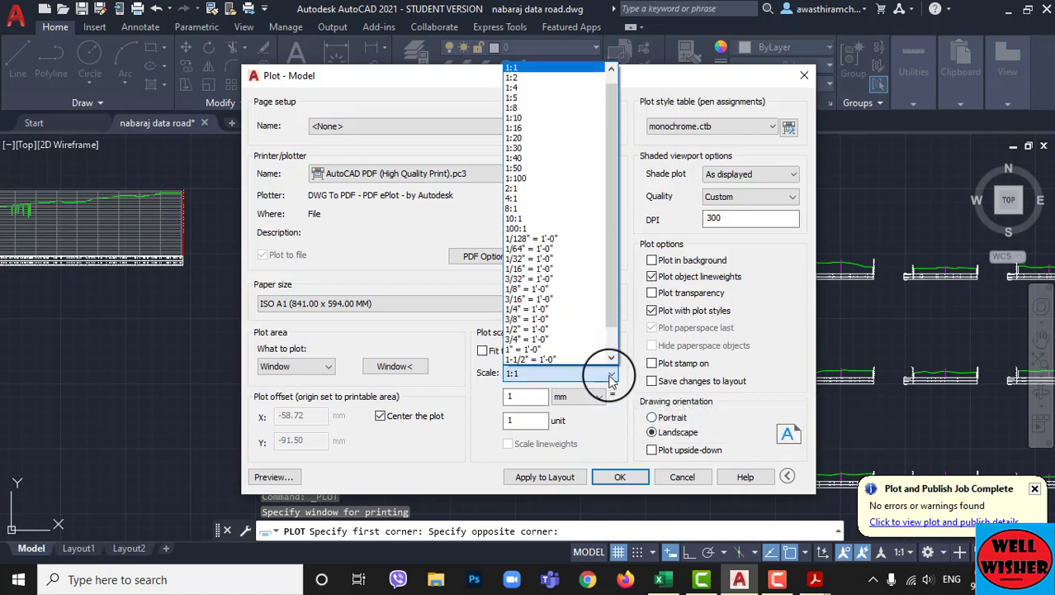
click(523, 80)
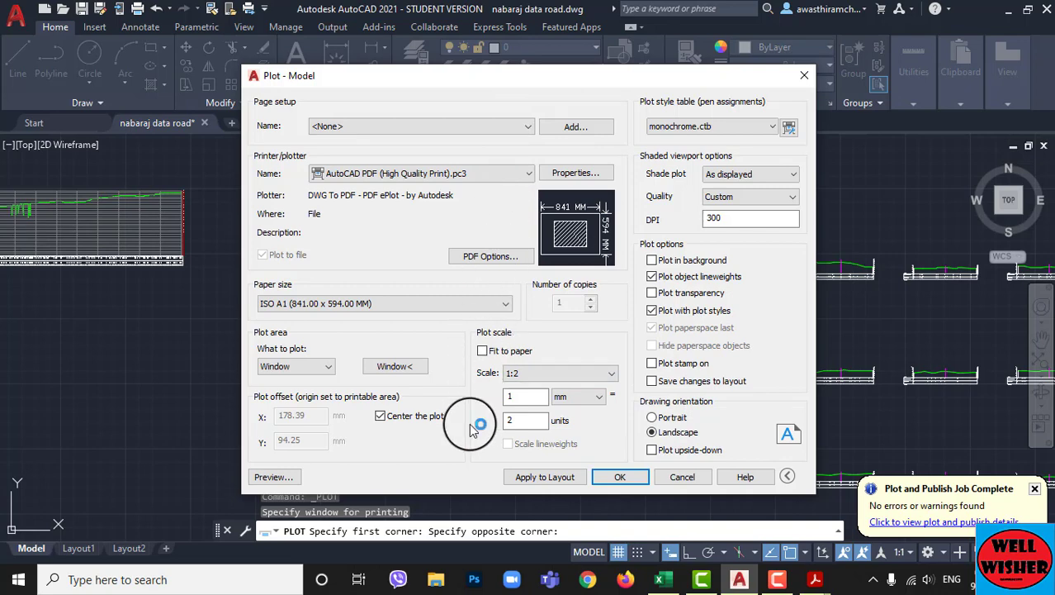
Step: Keep AutoCAD PDF (High Quality Print) and choose ISO expand A2 (420 x 594) paper
click(529, 173)
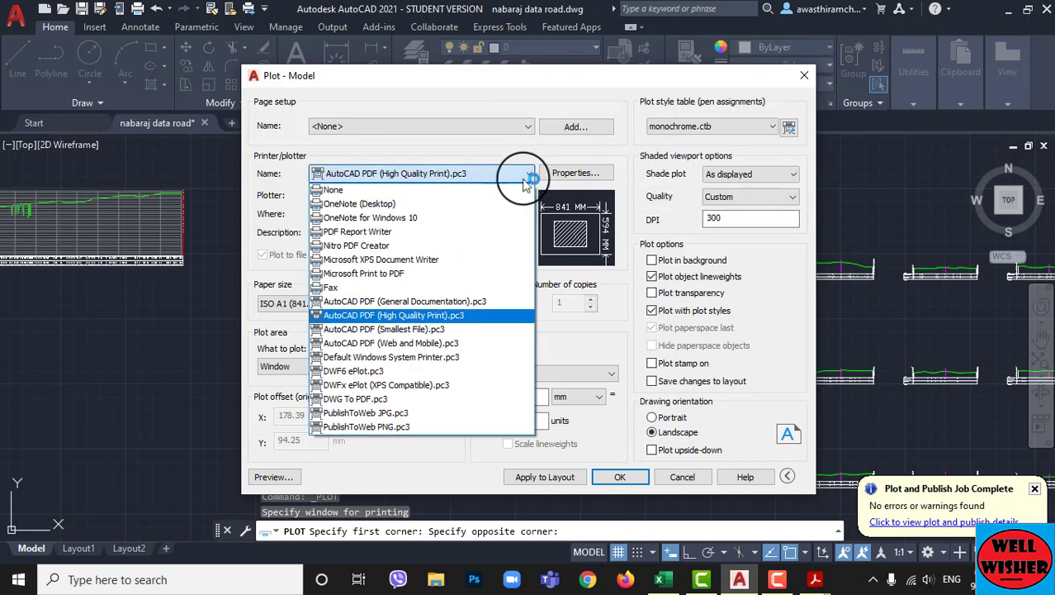
click(429, 321)
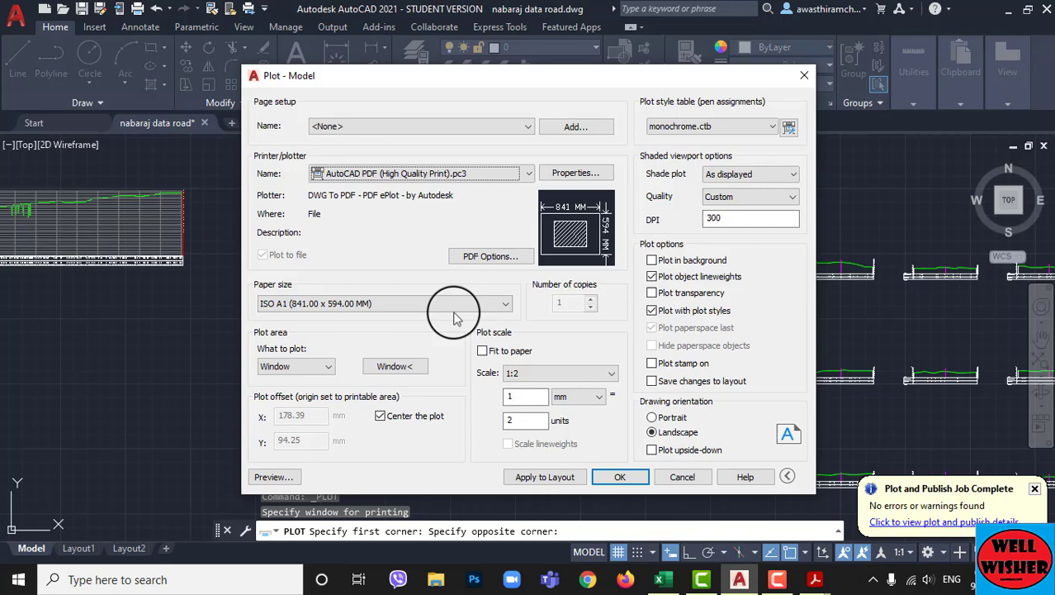
click(507, 304)
scroll(512, 306, down, 5)
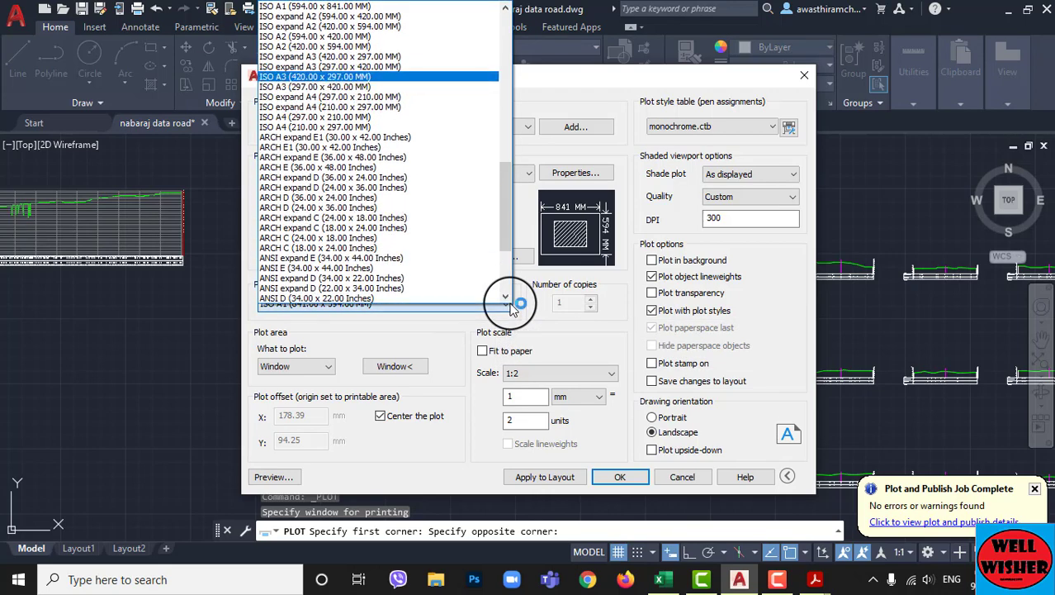
scroll(512, 305, up, 4)
scroll(512, 305, down, 3)
scroll(389, 177, up, 2)
scroll(289, 116, up, 1)
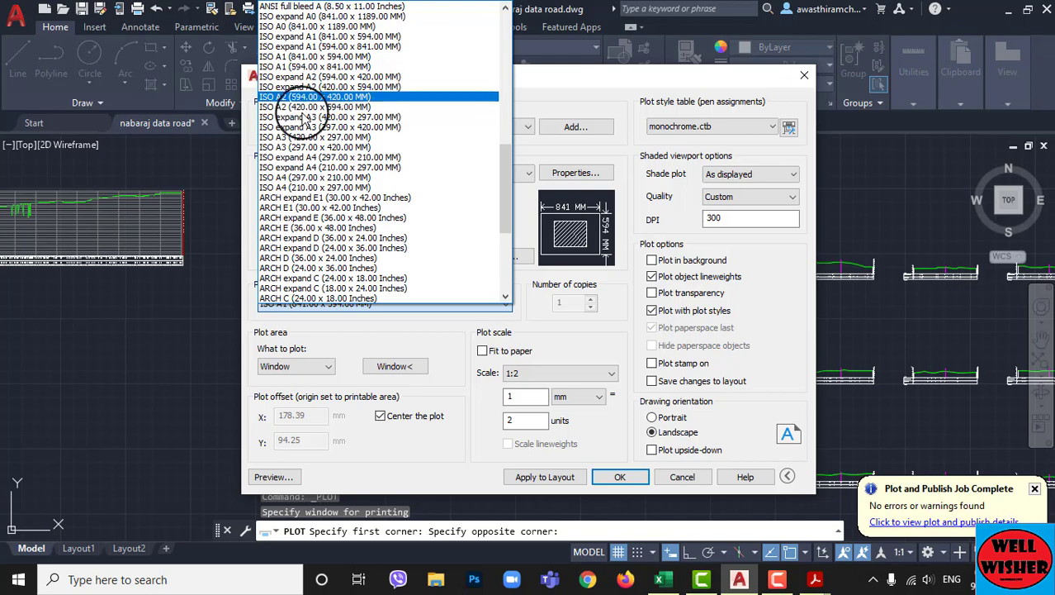
click(333, 88)
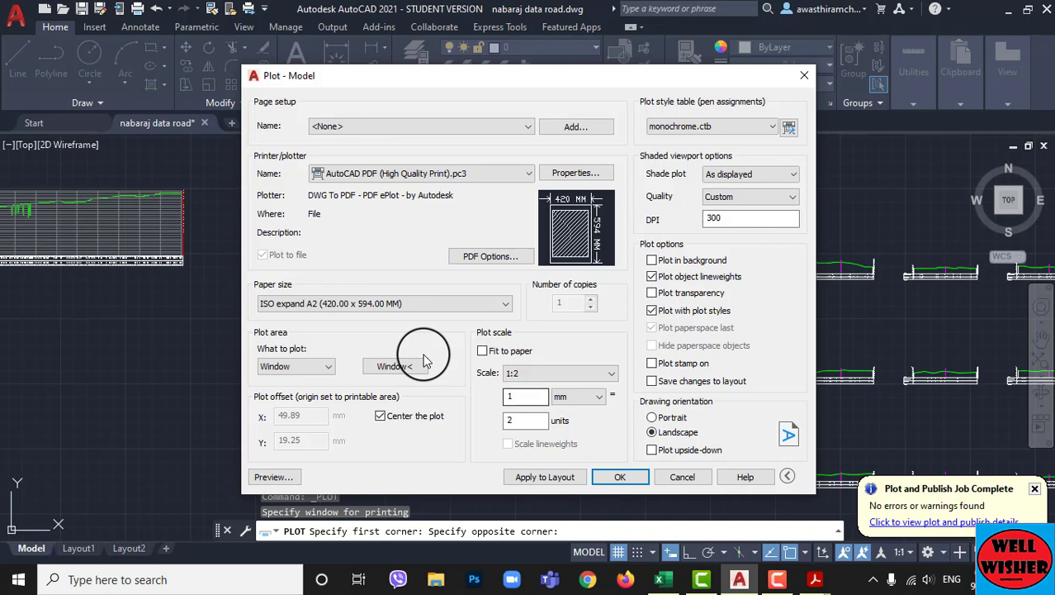
Step: Assign monochrome.ctb to all layouts, apply to layout, and preview the cross-section sheet
click(773, 125)
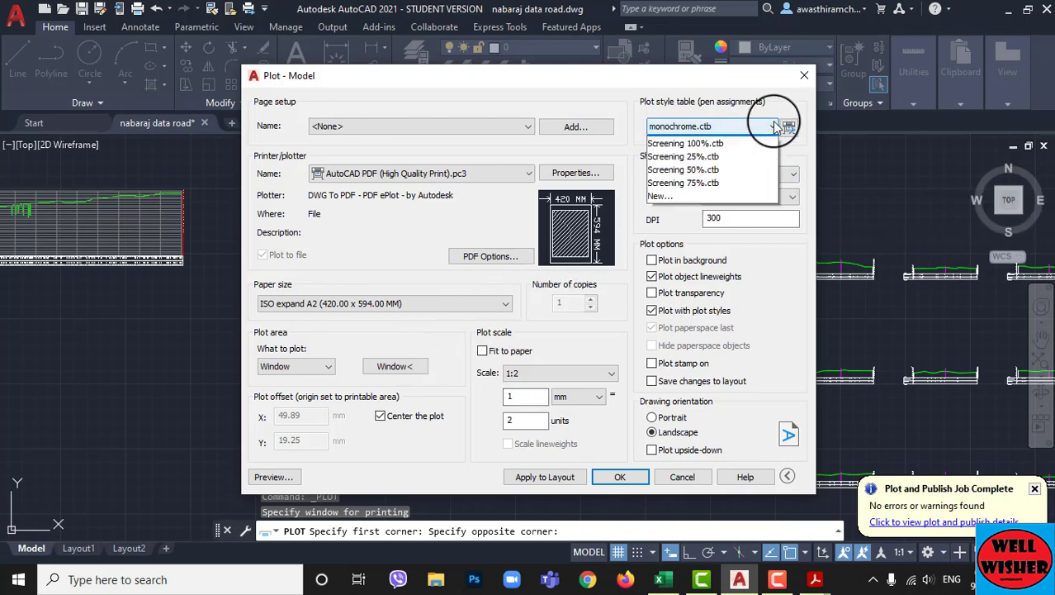
click(710, 206)
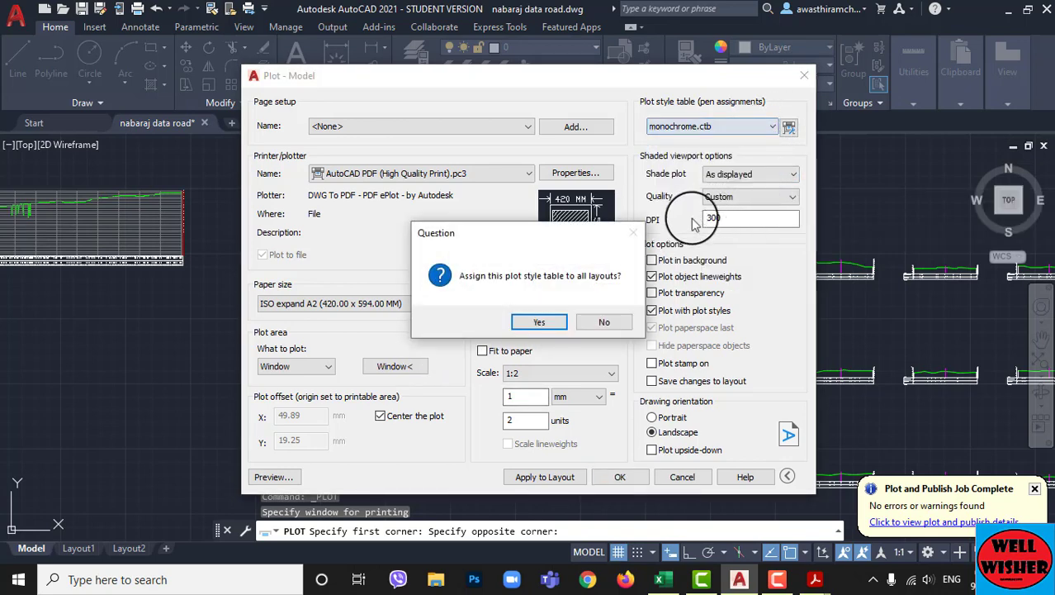
click(552, 314)
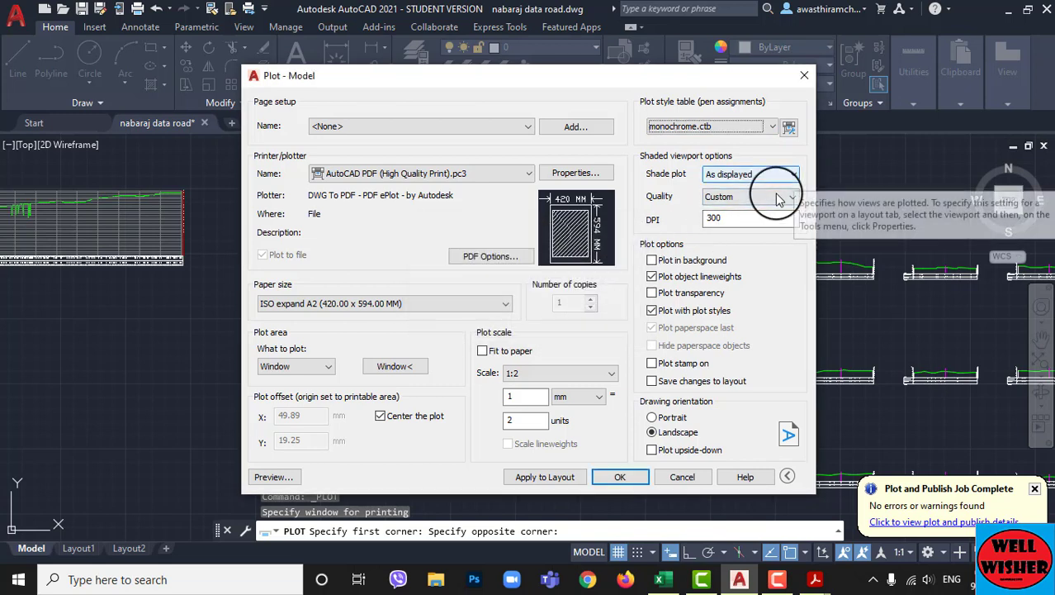
click(779, 199)
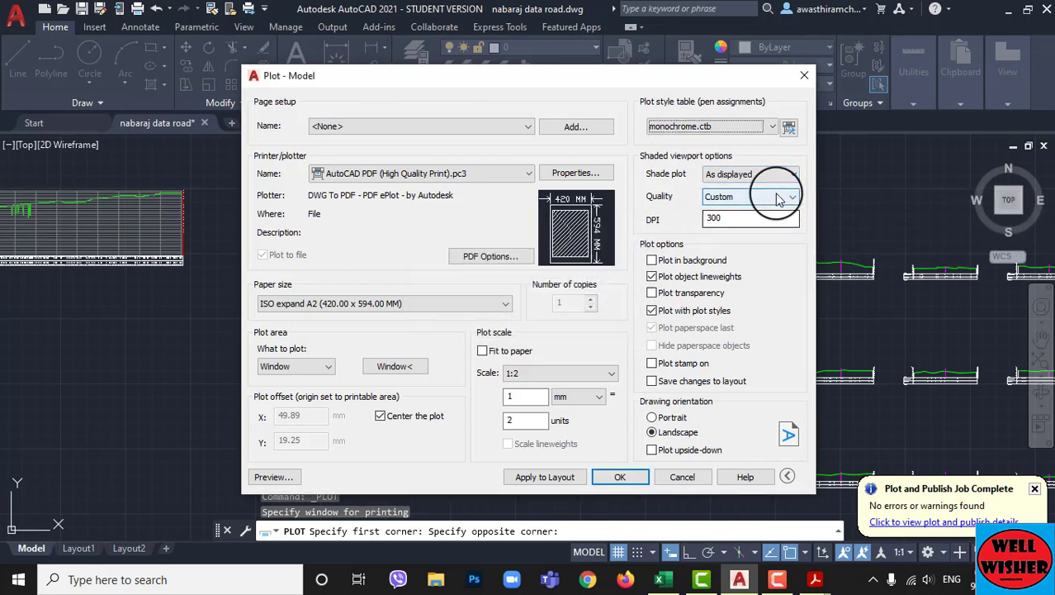
click(568, 479)
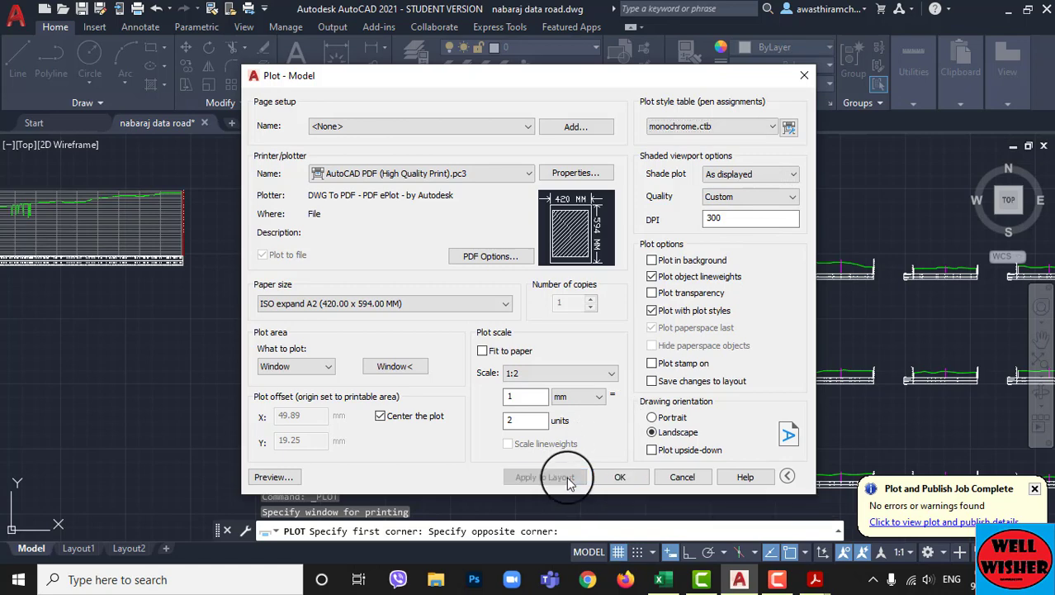
click(273, 477)
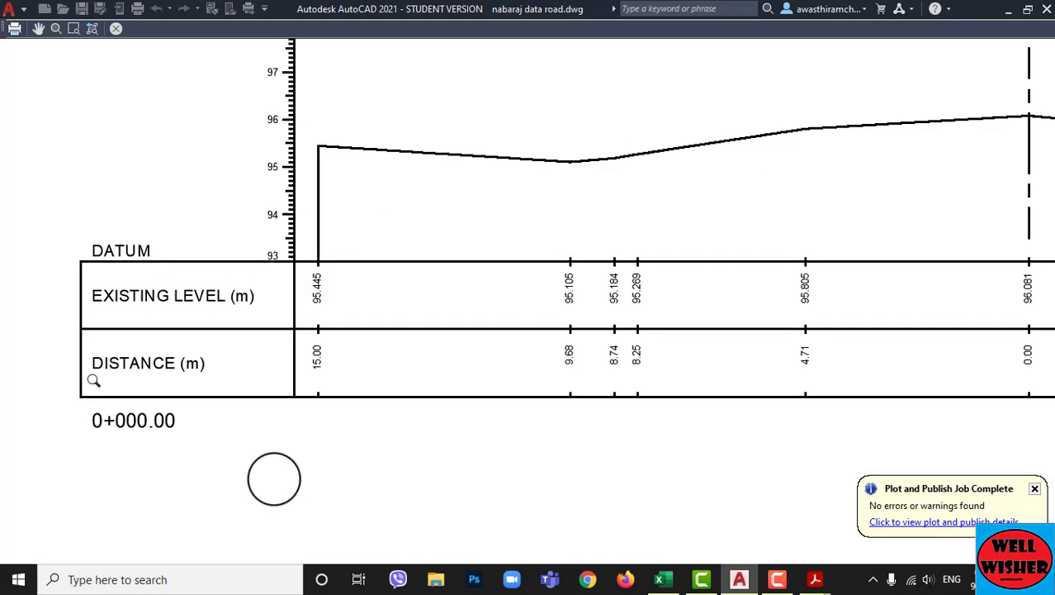
Step: Zoom and pan the A2 preview to check all four cross-sections, then close it
scroll(75, 467, down, 2)
scroll(169, 239, up, 2)
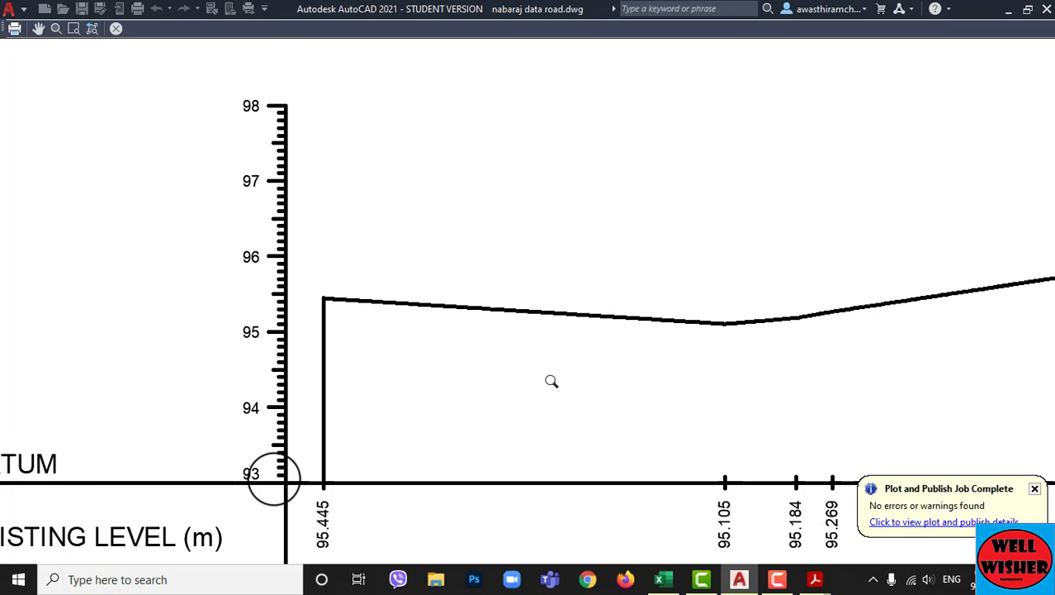
scroll(213, 271, down, 3)
mouse_move(653, 354)
middle_down()
mouse_move(420, 370)
mouse_move(241, 362)
mouse_move(264, 358)
middle_up()
scroll(526, 256, down, 3)
scroll(443, 240, down, 3)
scroll(892, 272, up, 2)
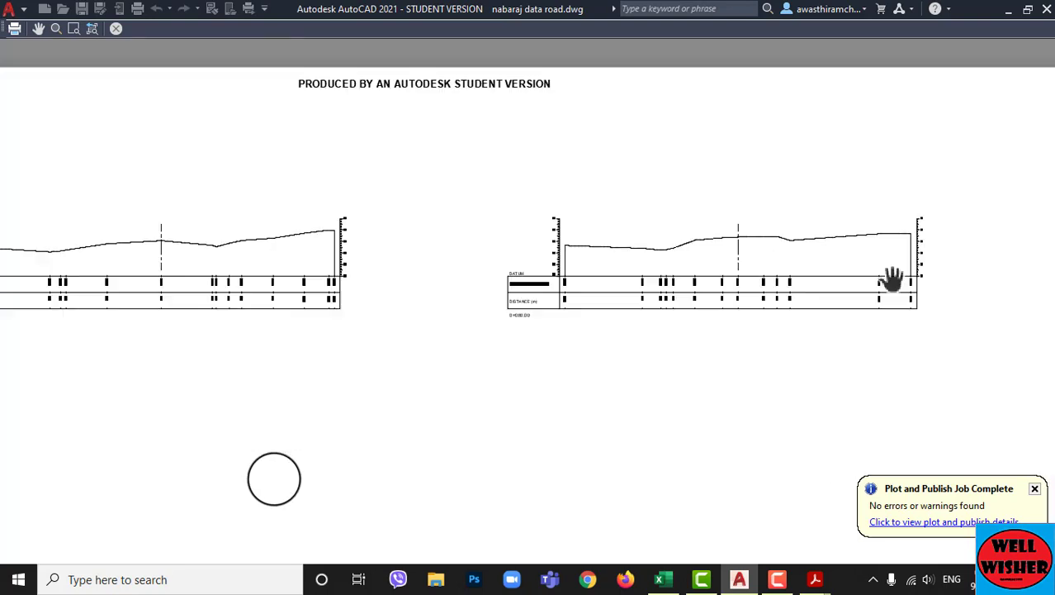
scroll(533, 194, down, 3)
scroll(534, 205, down, 2)
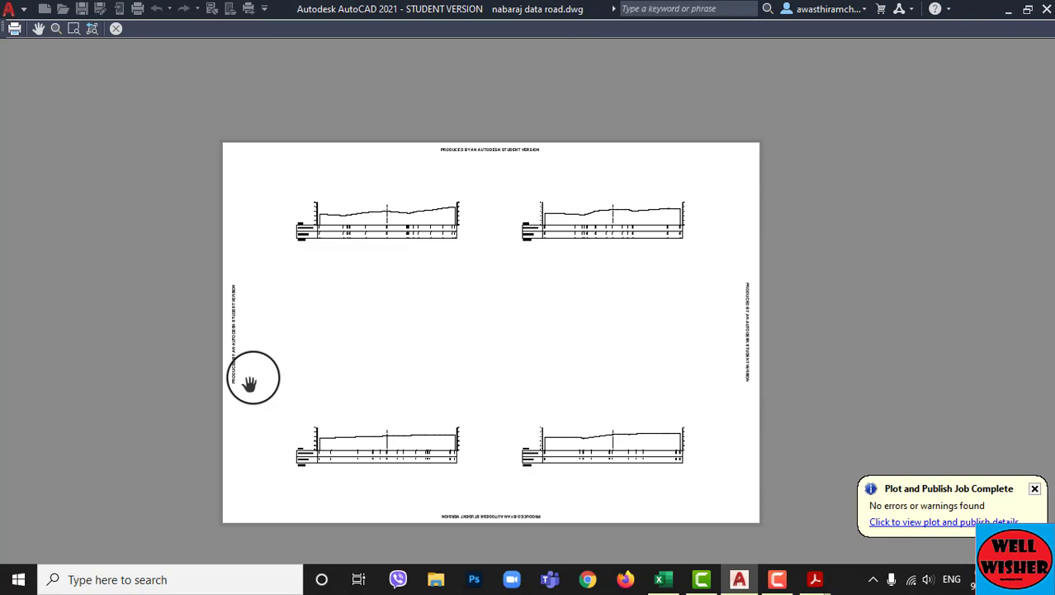
scroll(250, 382, up, 2)
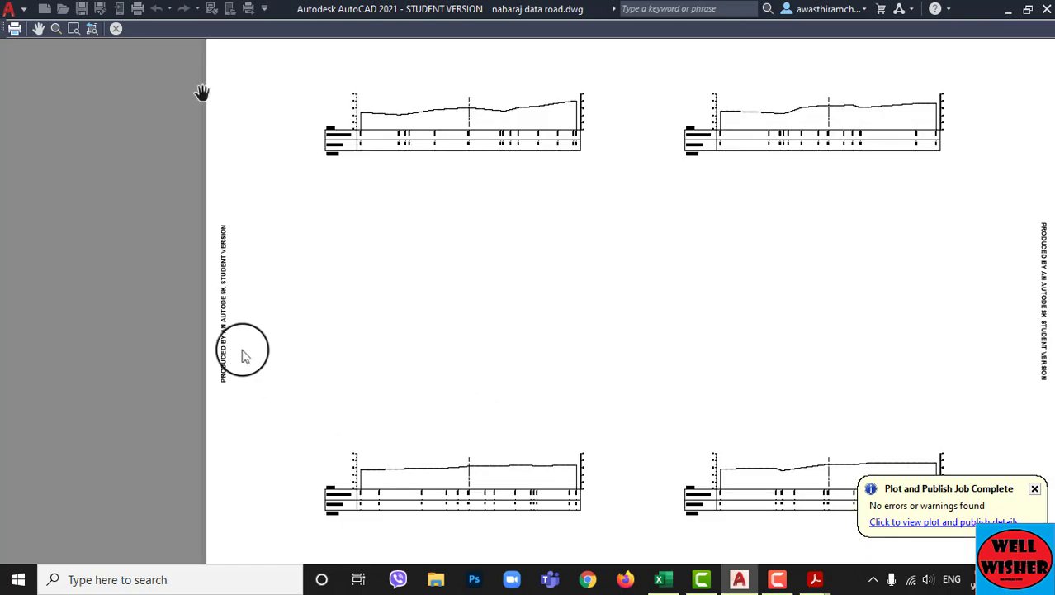
click(116, 31)
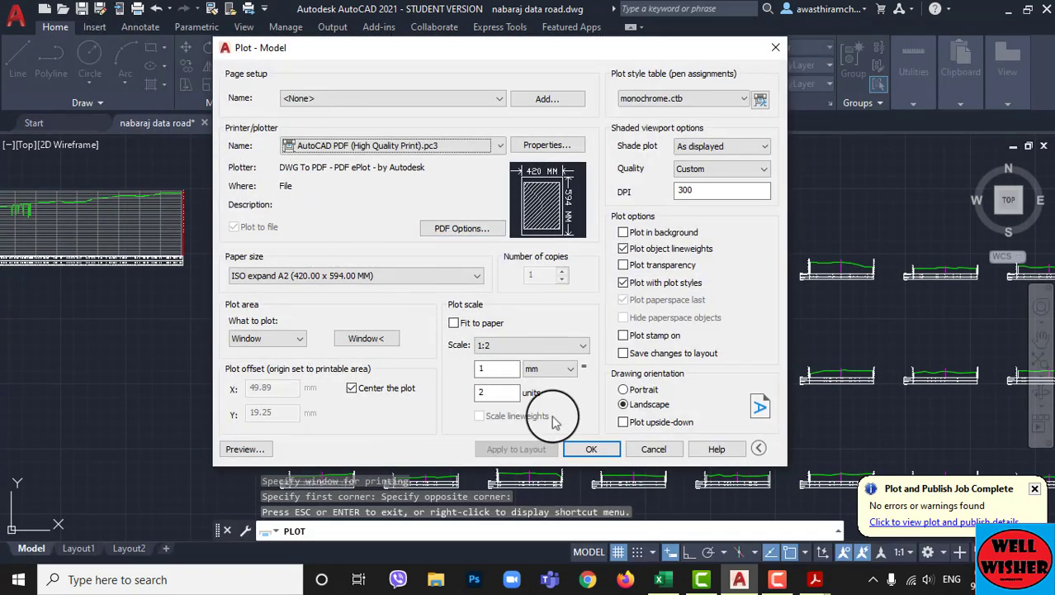
Step: Launch the cross-section plot from the Plot dialog to reach the PDF save location
click(591, 450)
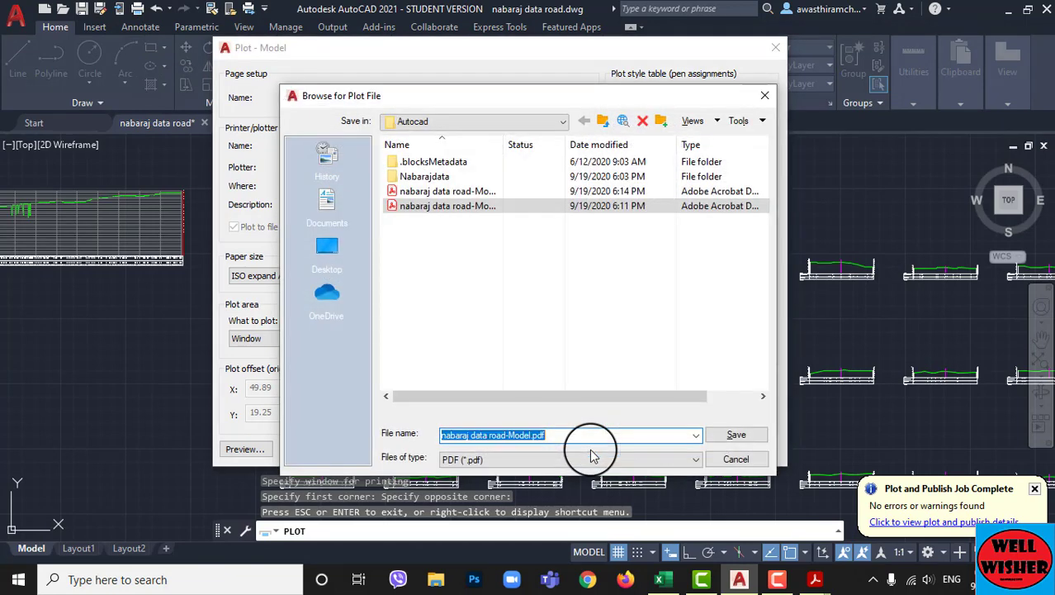